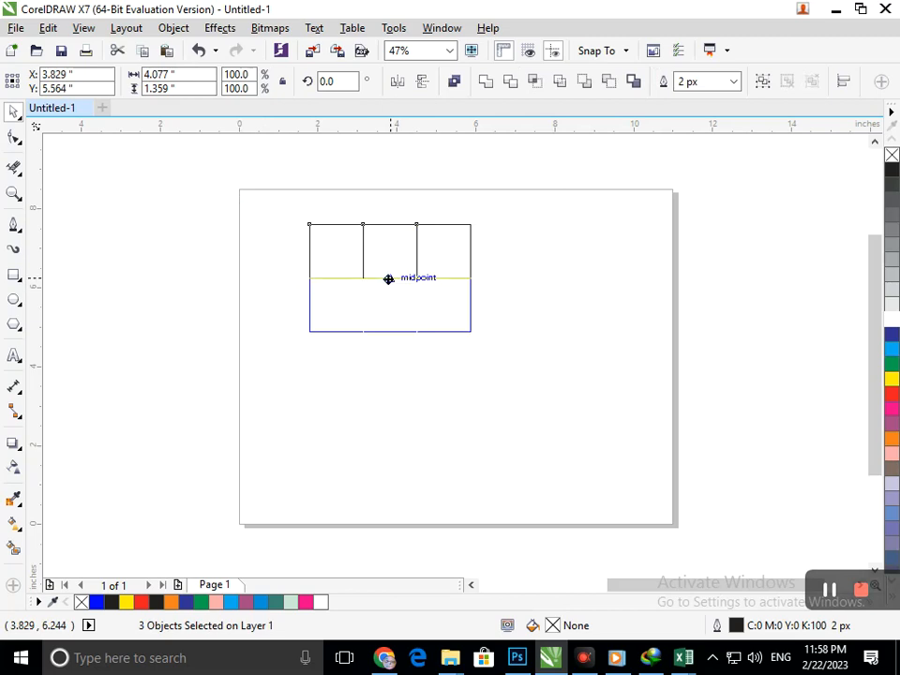
Step: Complete the 3 by 3 grid by duplicating the row of squares downward, and move the whole grid toward the page centre
click(281, 213)
key(ctrl+a)
click(406, 481)
Step: Duplicate the grid's top-left square directly above itself so that their edges meet
click(374, 310)
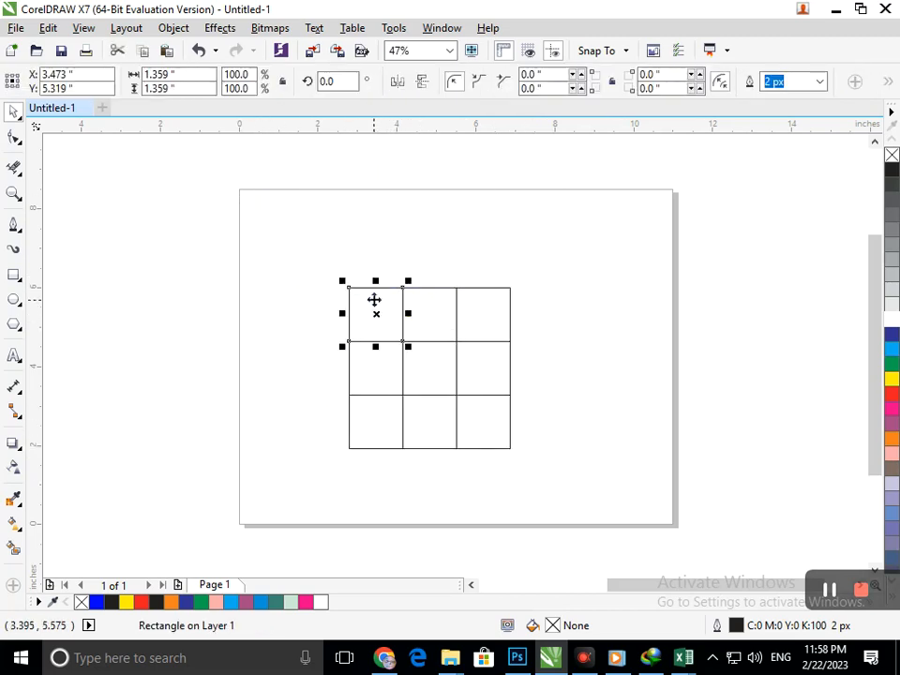
drag(376, 325, 377, 287)
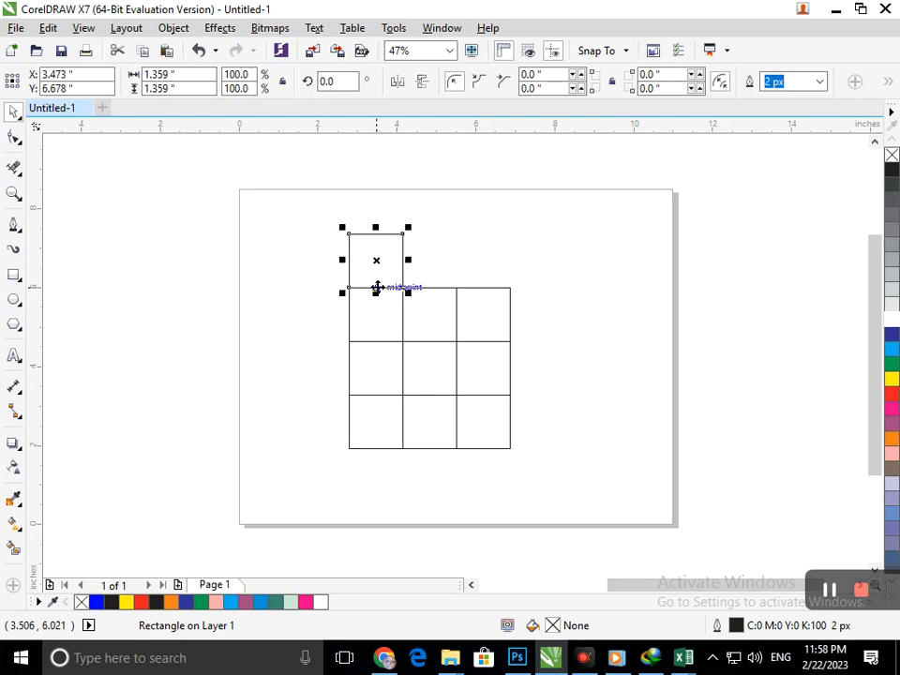
click(610, 321)
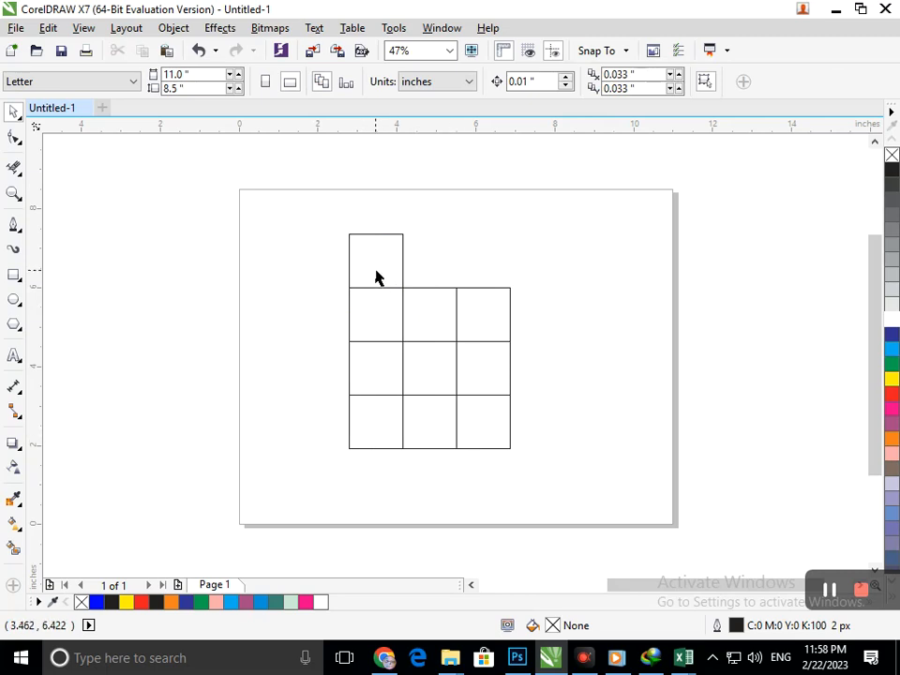
drag(502, 445, 526, 462)
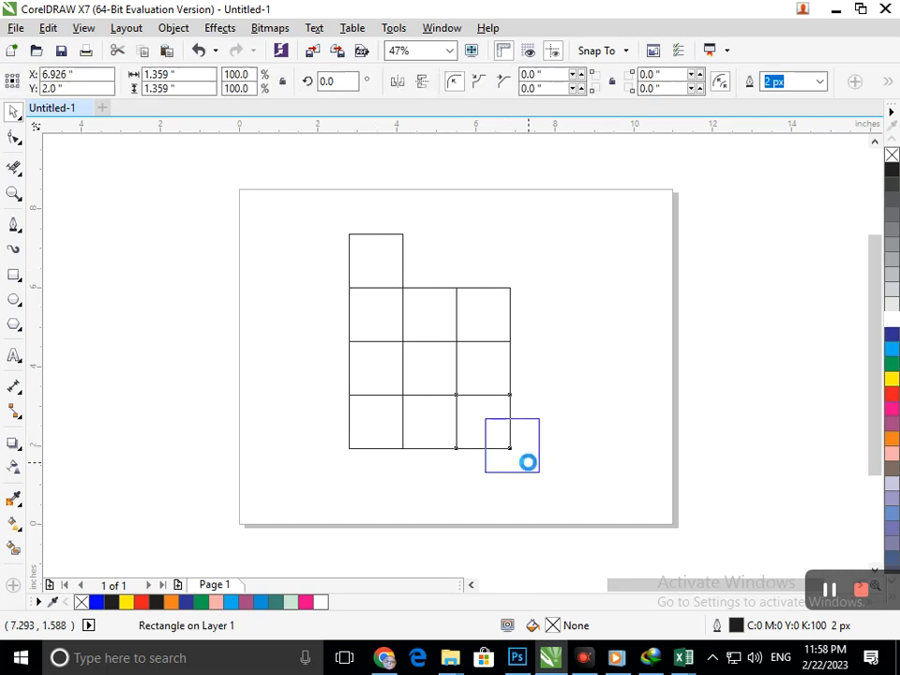
key(ctrl+z)
click(476, 493)
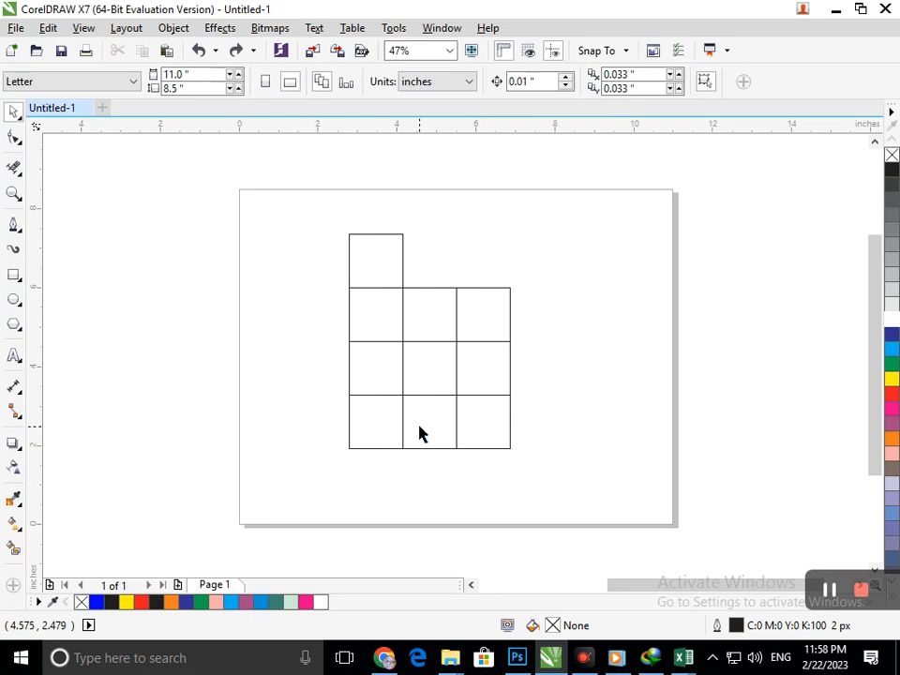
Step: Shrink the middle square of the grid's left column from its top edge to half its height
click(373, 367)
drag(375, 335, 376, 367)
click(523, 371)
Step: Try a 1-inch radius on the upper-right and lower-left corners of the square above the grid
click(385, 260)
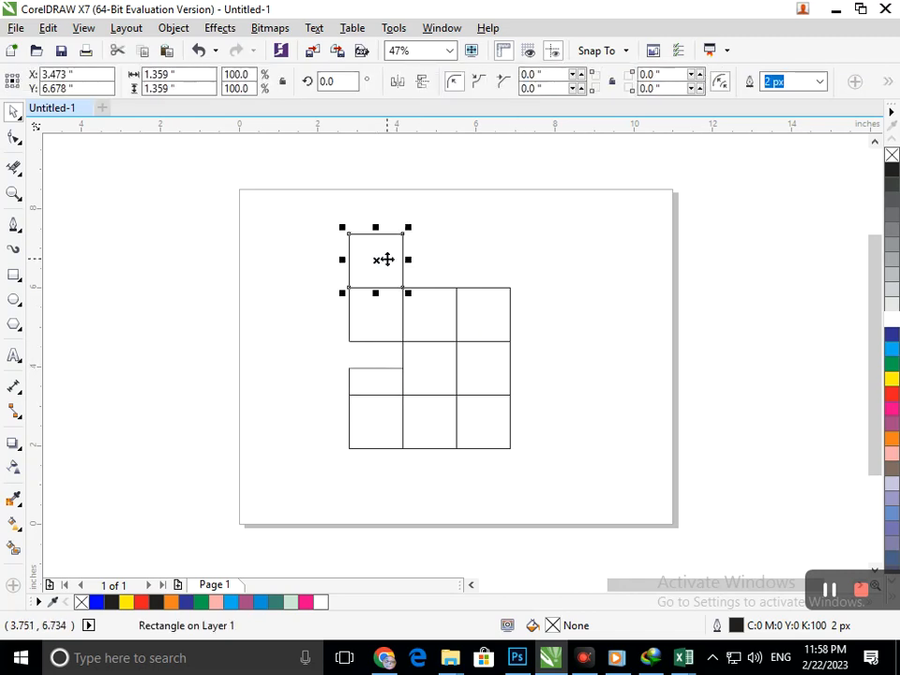
click(561, 74)
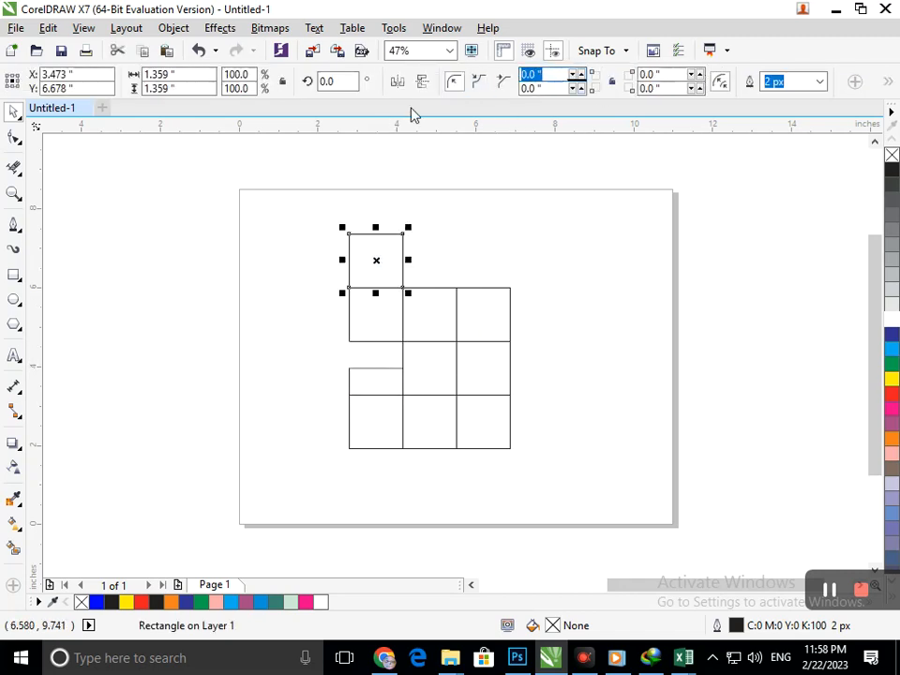
key(Tab)
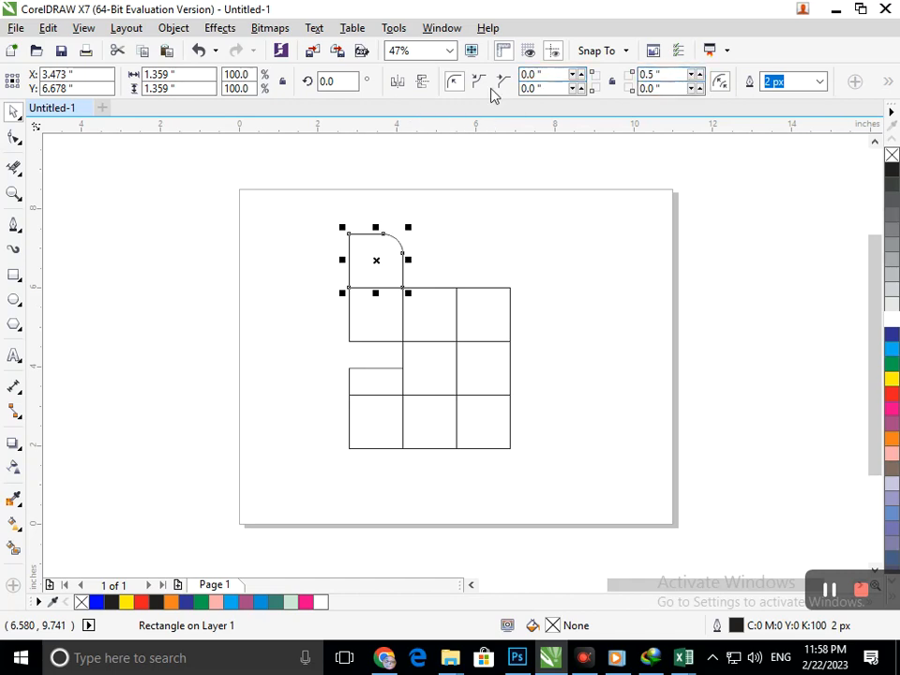
text(1)
key(Return)
click(563, 91)
text(1)
key(Return)
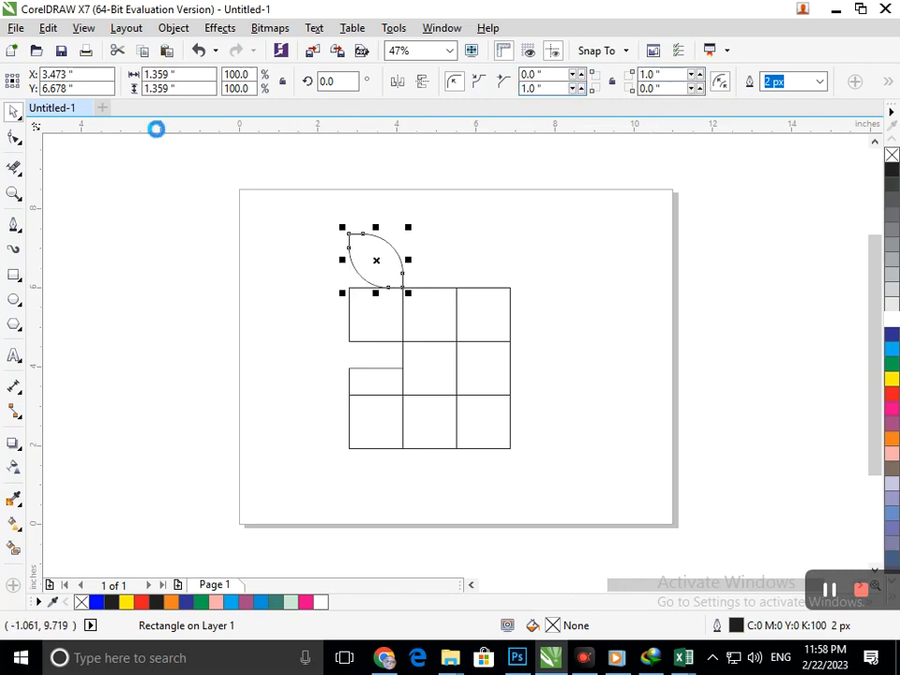
key(ctrl+z)
key(ctrl+z)
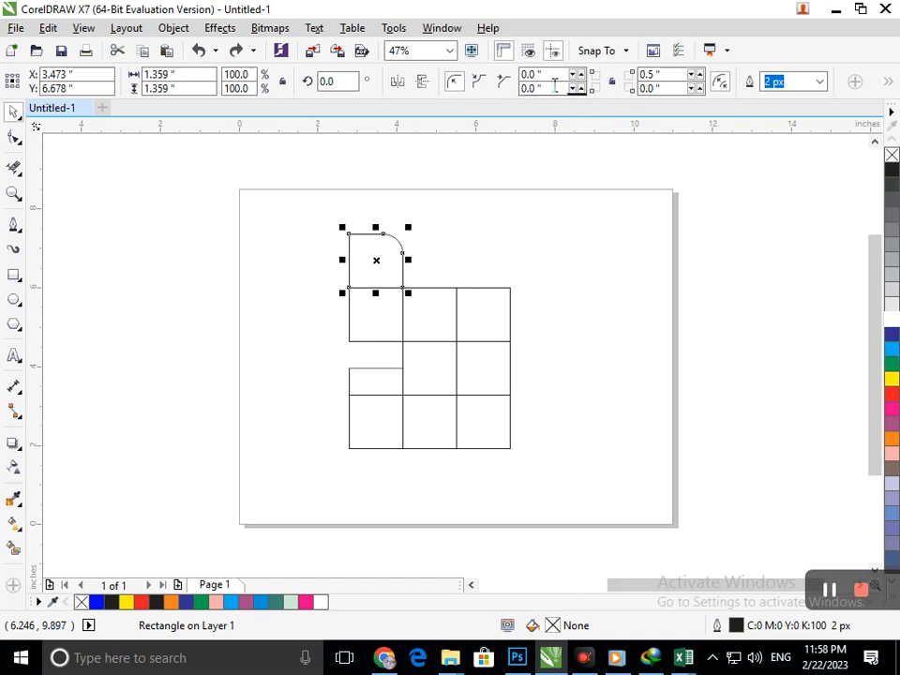
Step: Round the upper-right and lower-left corners of the square above the grid with a 0.8-inch radius to form a leaf
text(0.8)
key(Return)
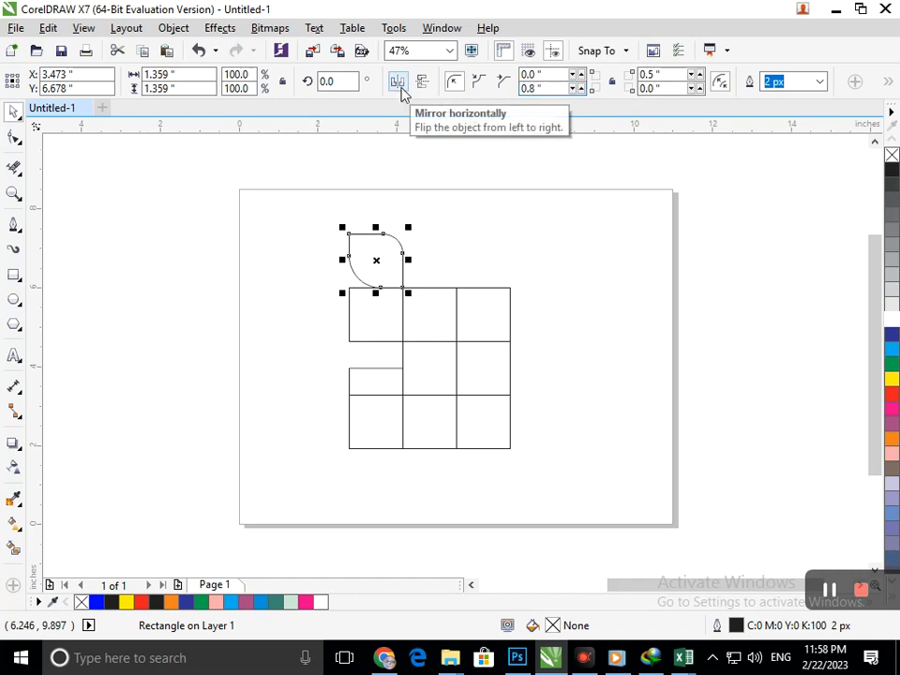
key(Tab)
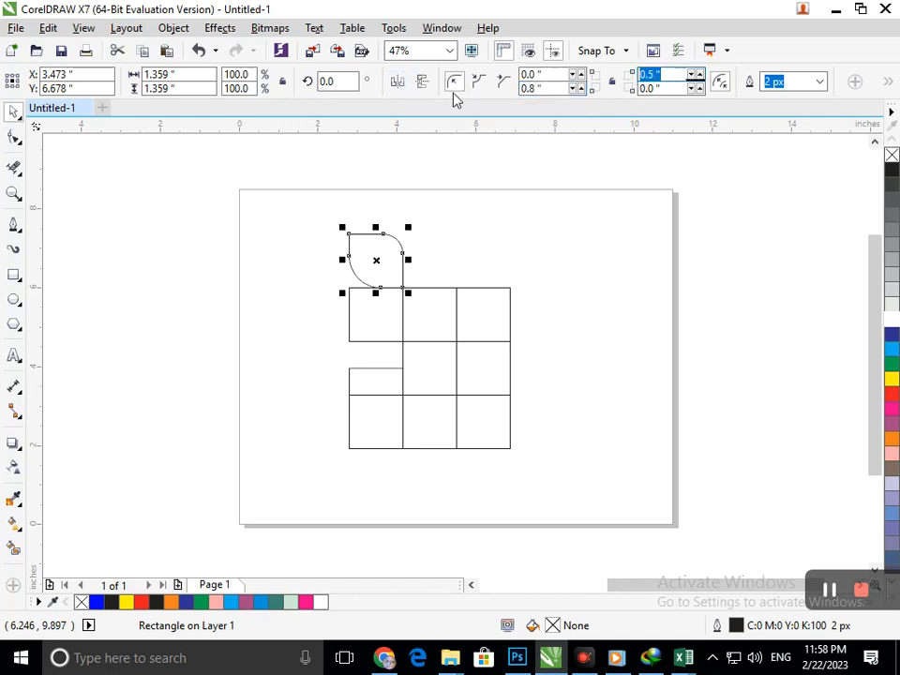
click(451, 83)
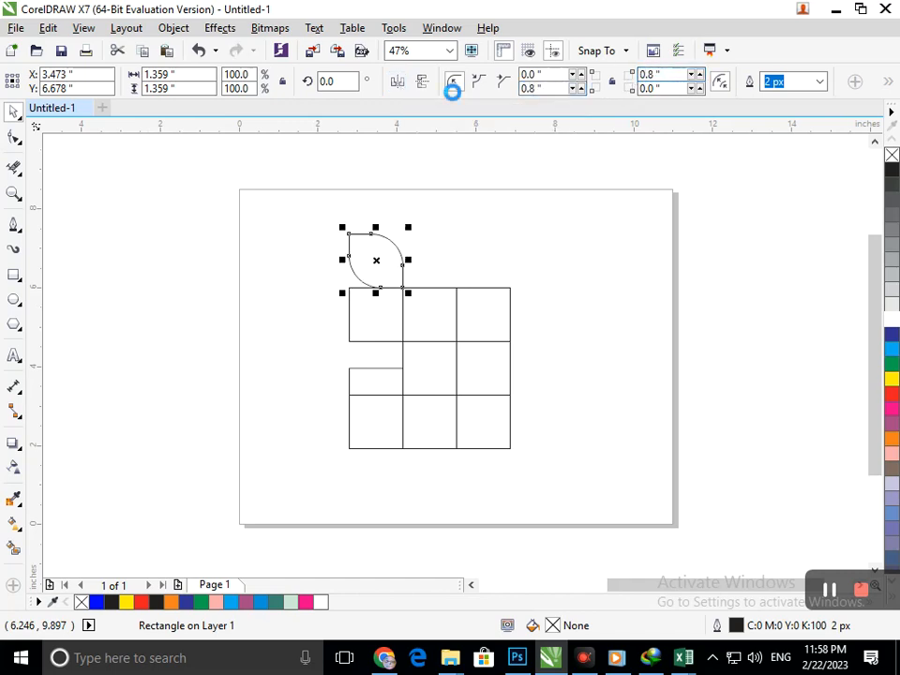
click(559, 302)
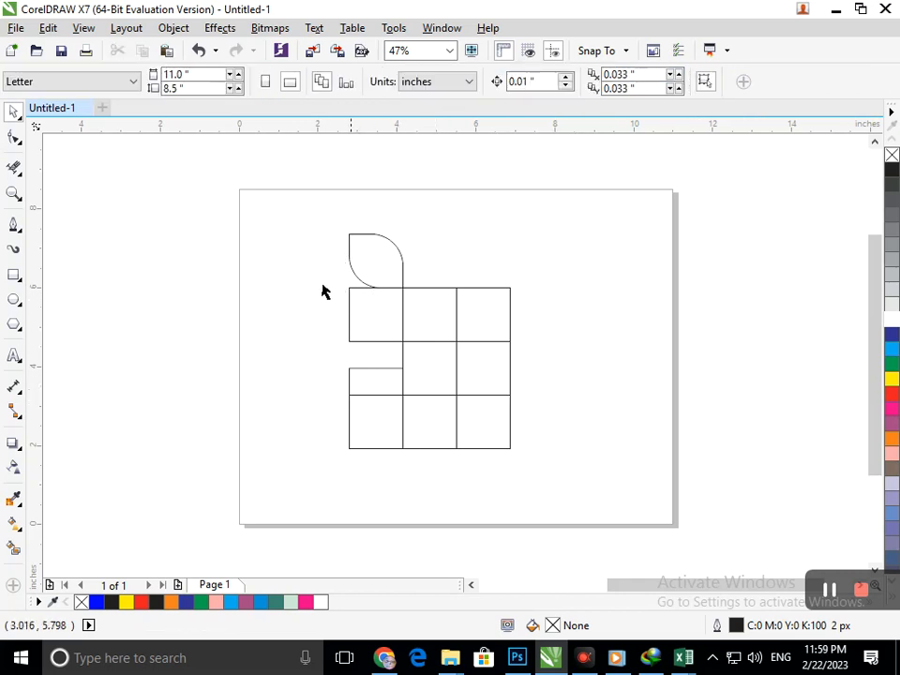
Step: Draw a rectangle of about 4.08 by 4.08 inches covering the whole 3 by 3 grid
click(16, 280)
click(75, 292)
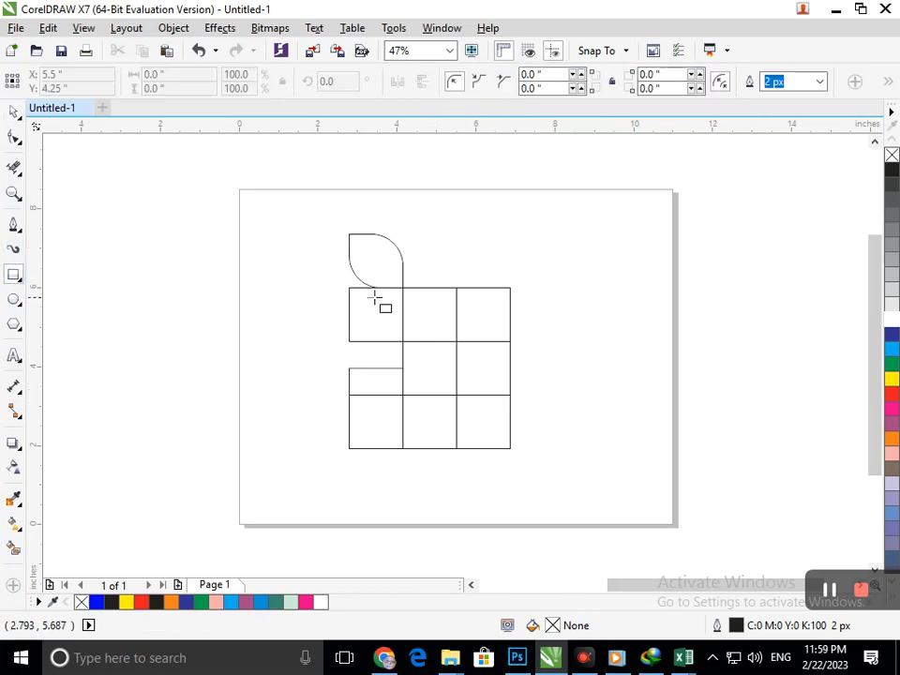
drag(350, 288, 511, 449)
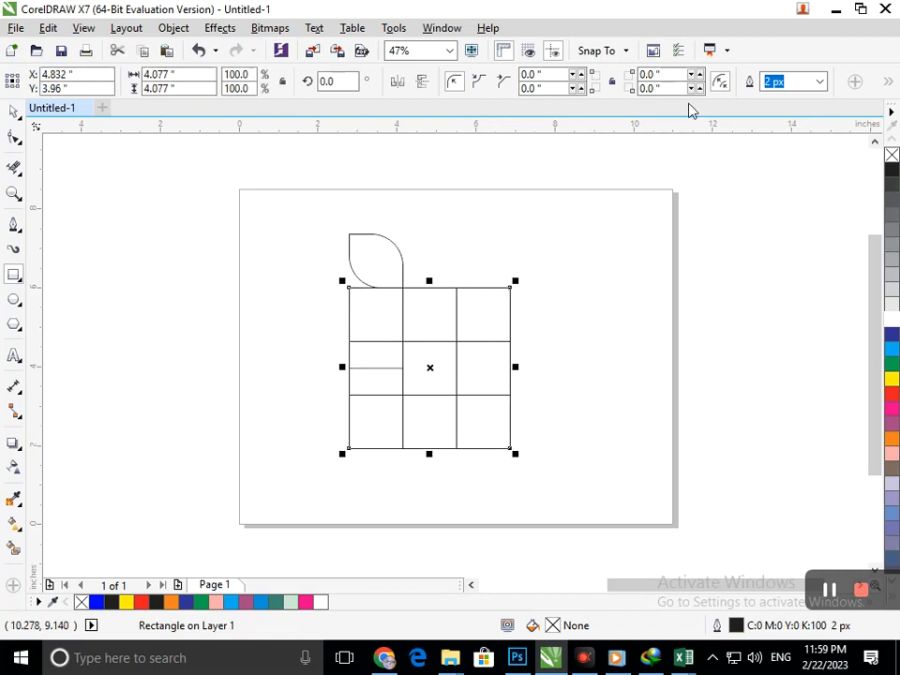
Step: Round the large rectangle's lower-right and upper-right corners to 1 inch and its lower-left corner to 0.7 inch
key(Return)
key(ctrl+z)
key(ctrl+shift+z)
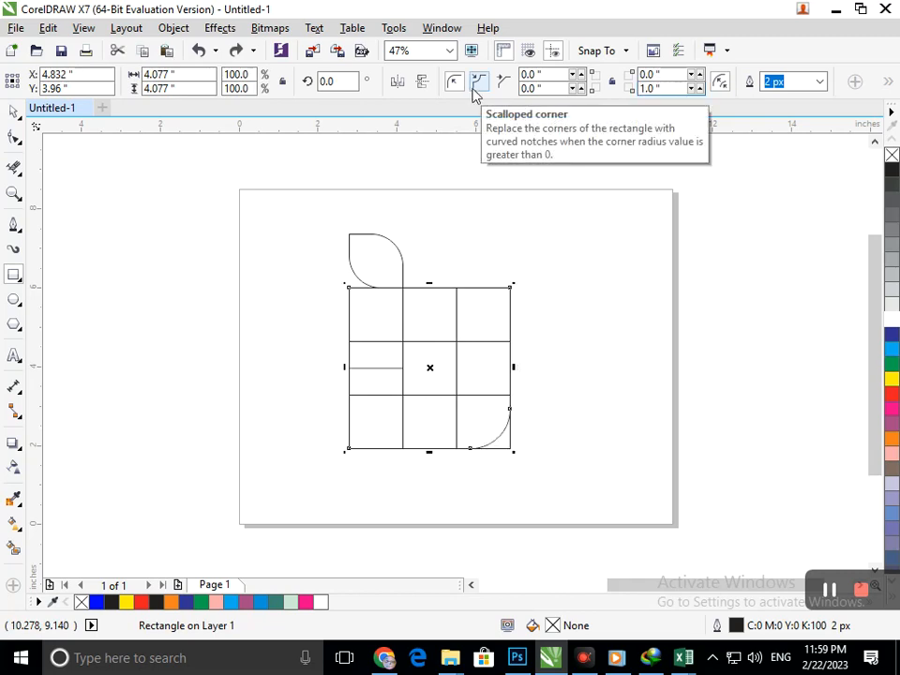
click(671, 76)
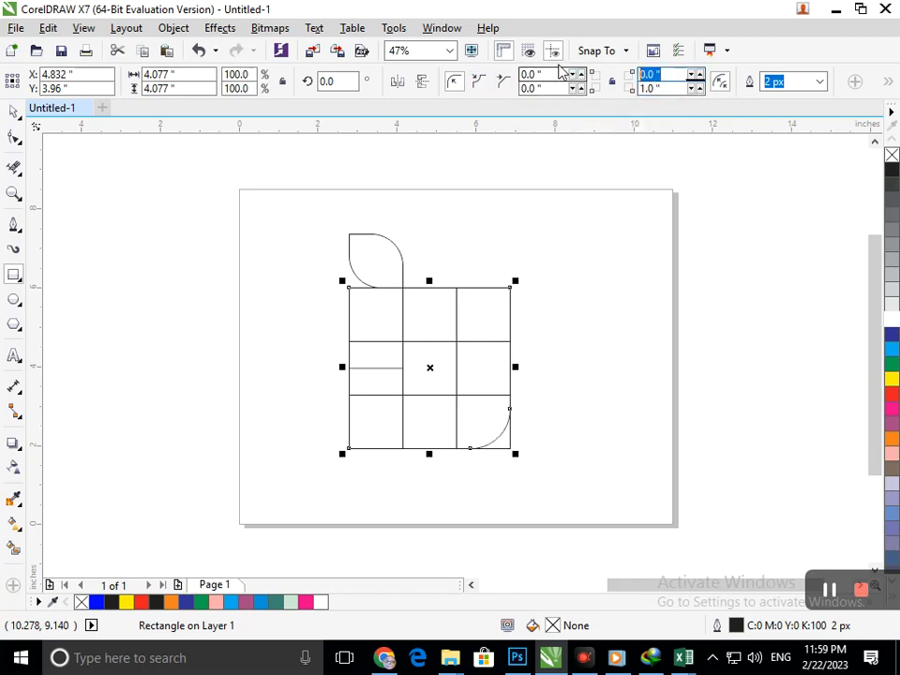
text(1)
key(Return)
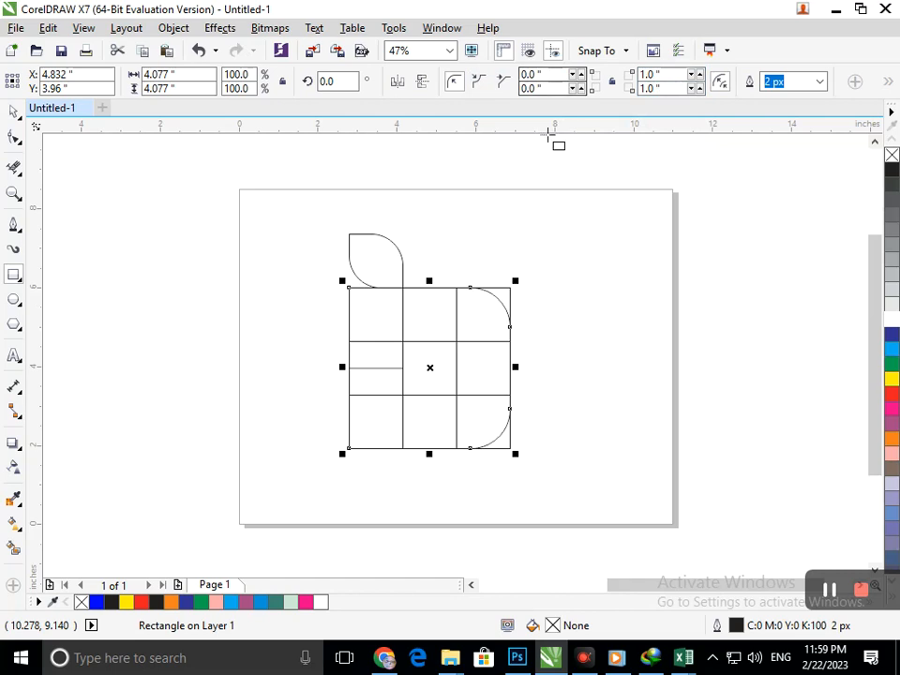
click(532, 88)
text(0.)
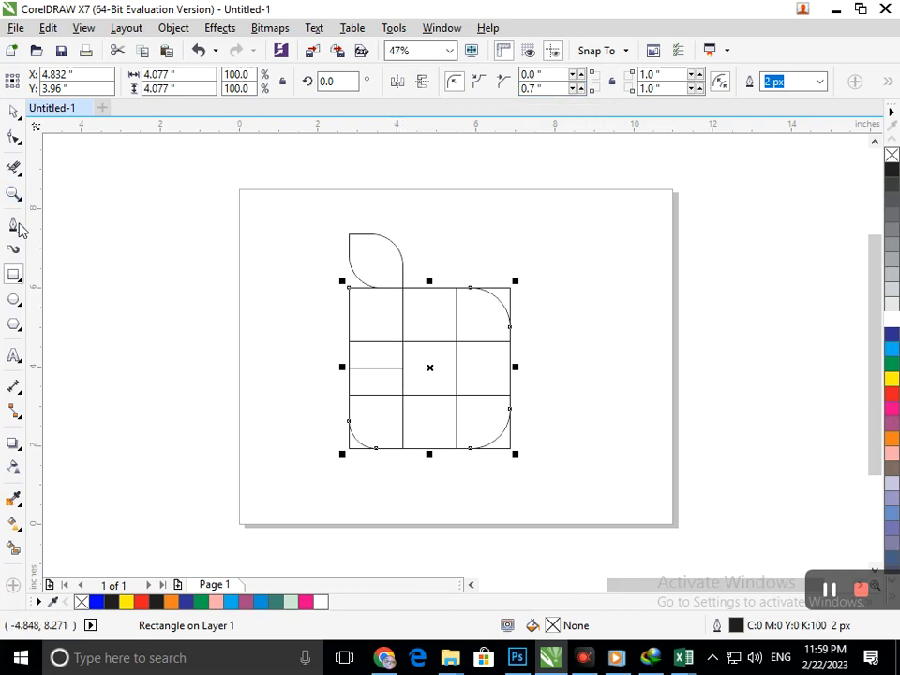
Step: Draw a rectangle of about 1.36 by 1.38 inches around the leaf shape above the grid
click(21, 282)
click(66, 272)
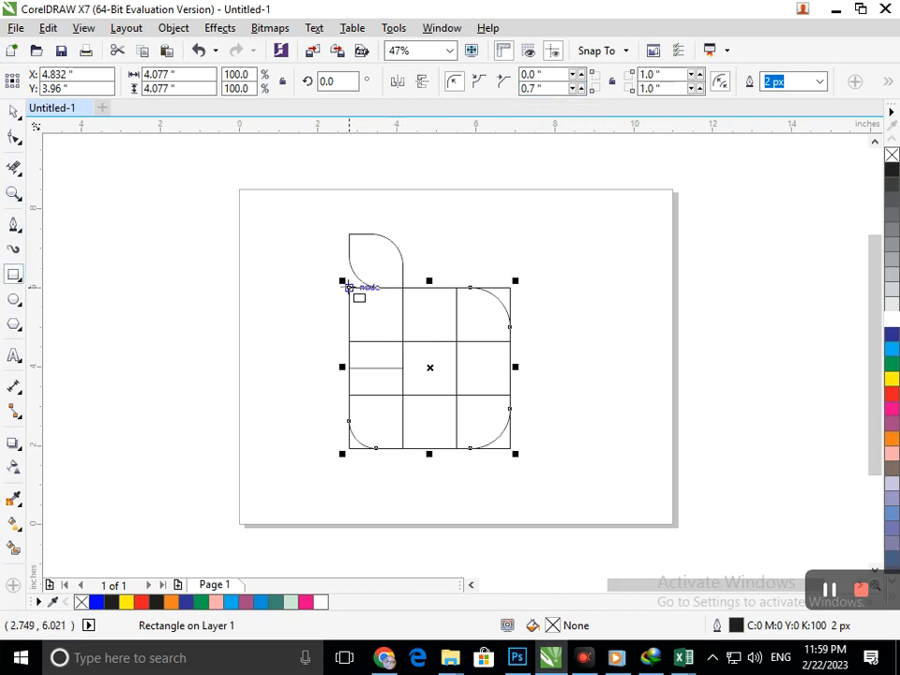
click(391, 272)
drag(391, 272, 403, 232)
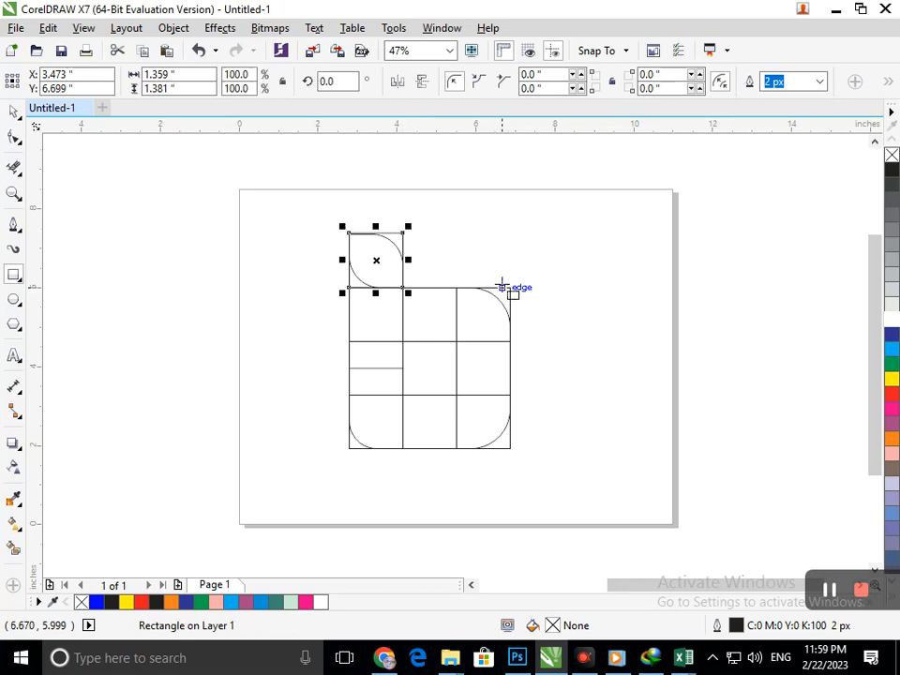
Step: Adjust the top edge of the rectangle around the leaf to align with the leaf's top, at a height of about 1.36 inches
key(F2)
drag(307, 208, 435, 293)
key(F2)
drag(265, 257, 464, 337)
mouse_move(665, 334)
mouse_down()
mouse_move(663, 322)
mouse_move(665, 333)
mouse_up()
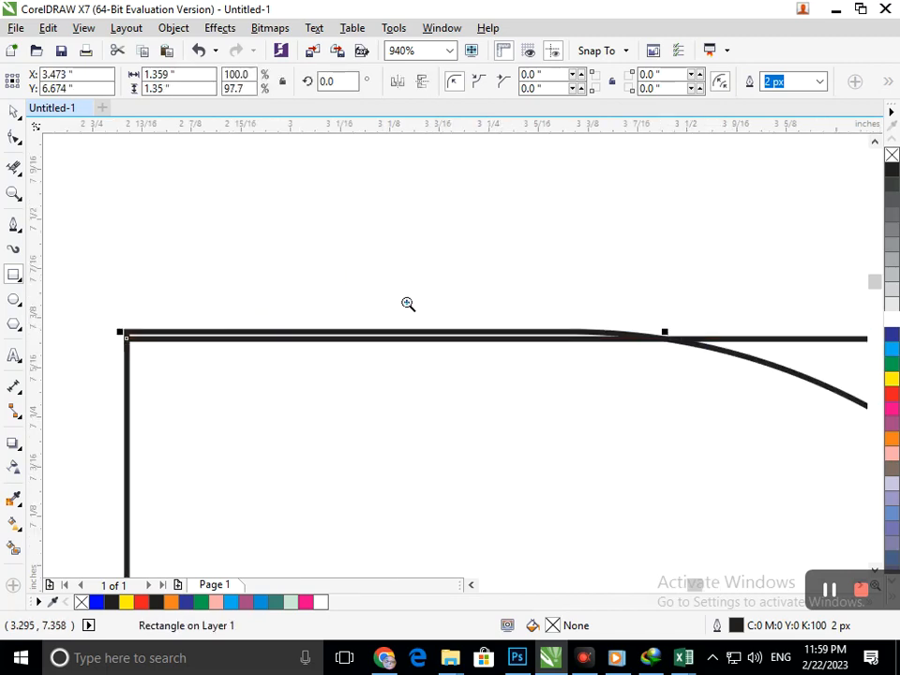
key(F3)
key(F2)
drag(383, 269, 532, 364)
mouse_move(357, 255)
mouse_down()
mouse_move(362, 239)
mouse_move(357, 250)
mouse_up()
key(F2)
drag(257, 224, 526, 385)
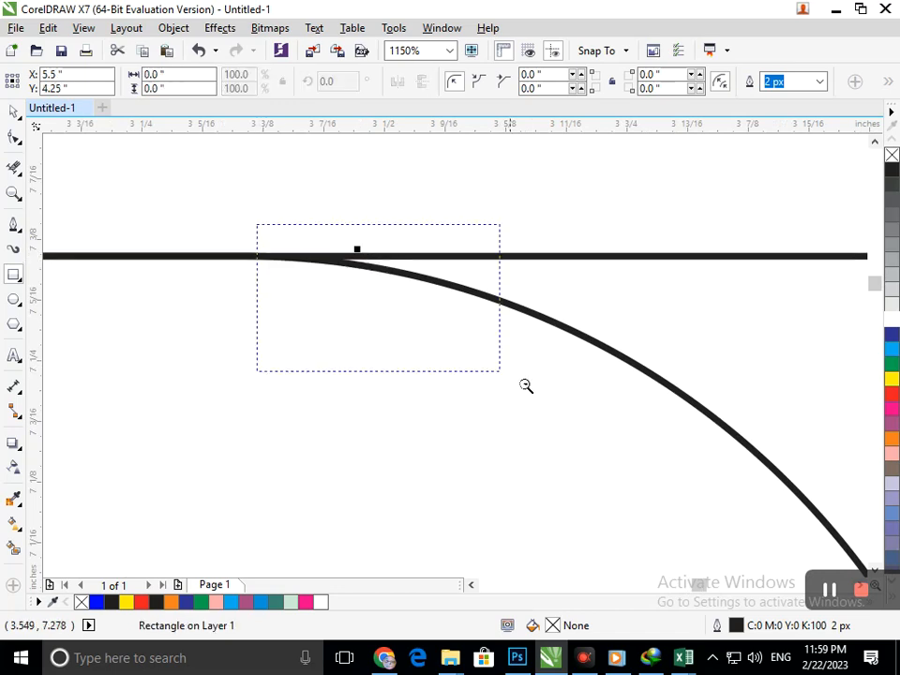
key(F3)
key(F3)
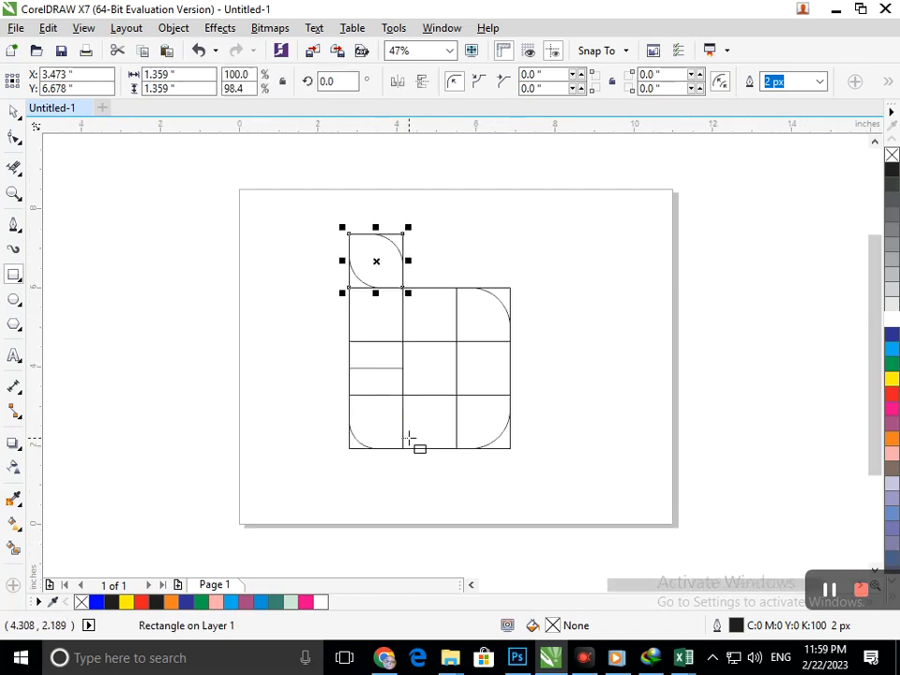
Step: Round the upper-right corner of the half-height rectangle in the grid's left column
click(13, 111)
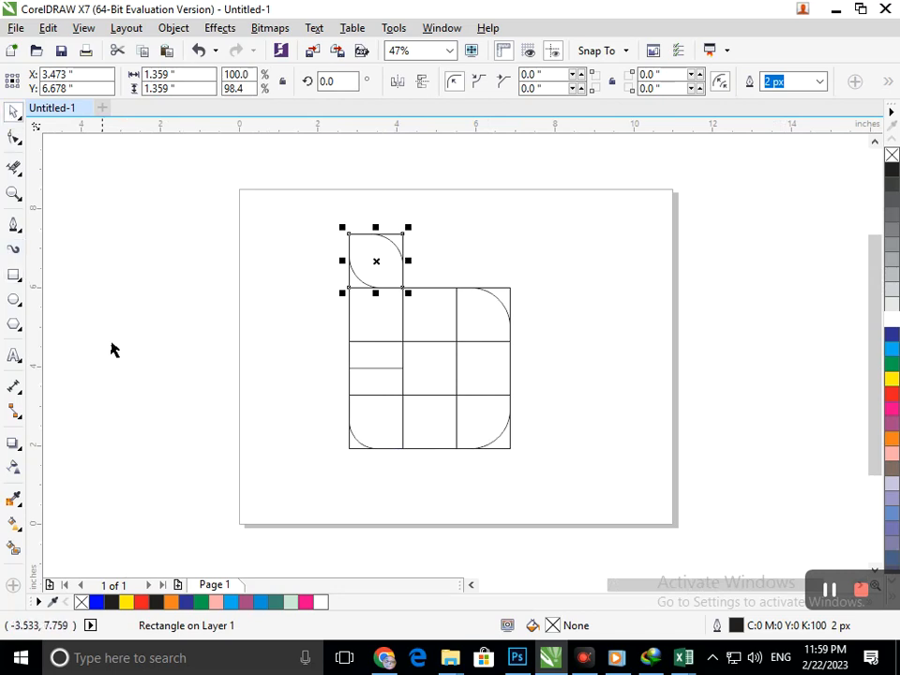
click(390, 392)
click(386, 393)
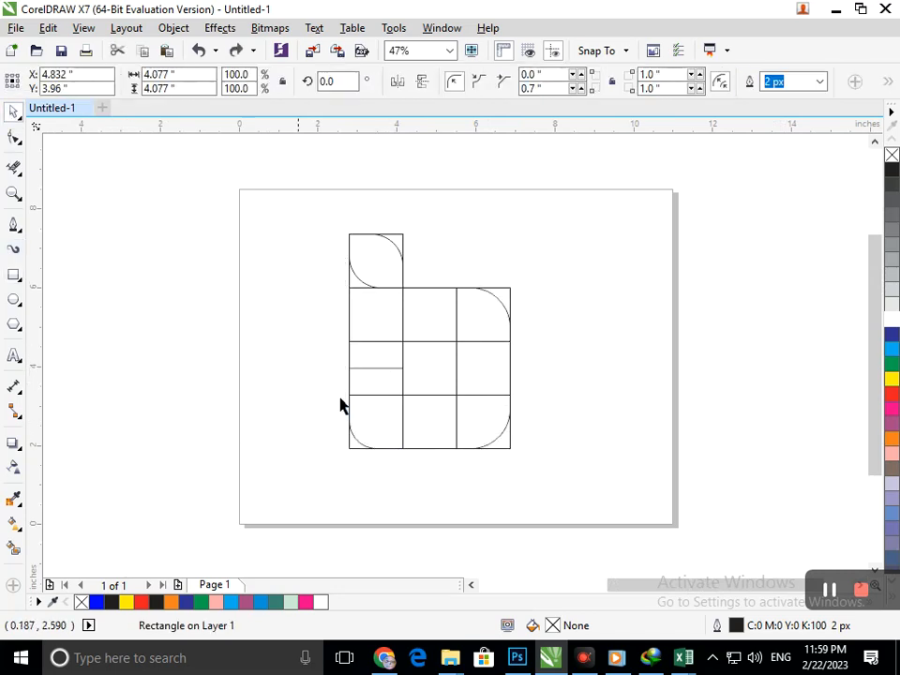
click(390, 373)
click(390, 373)
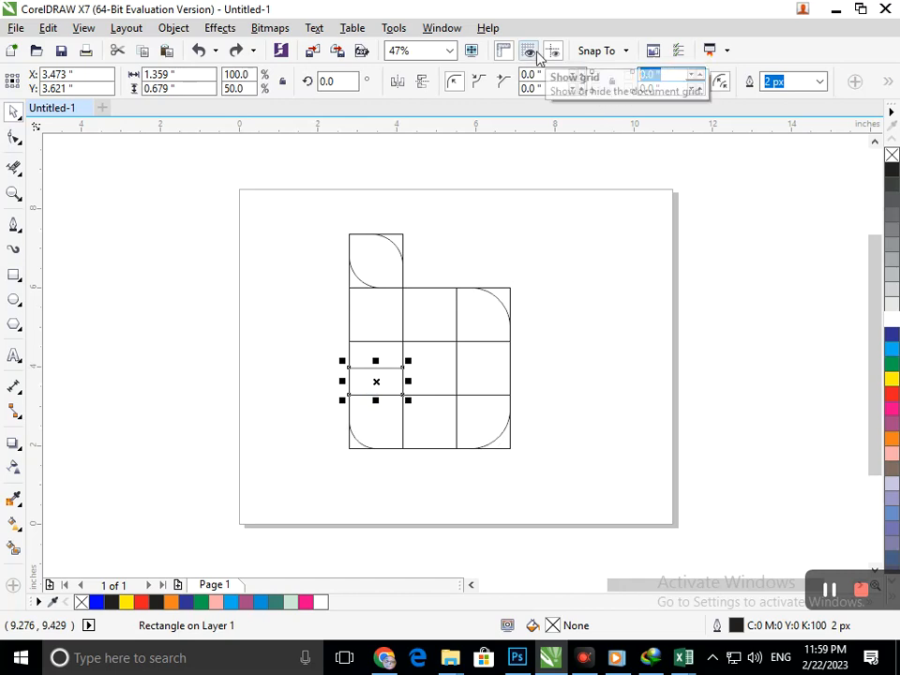
key(Return)
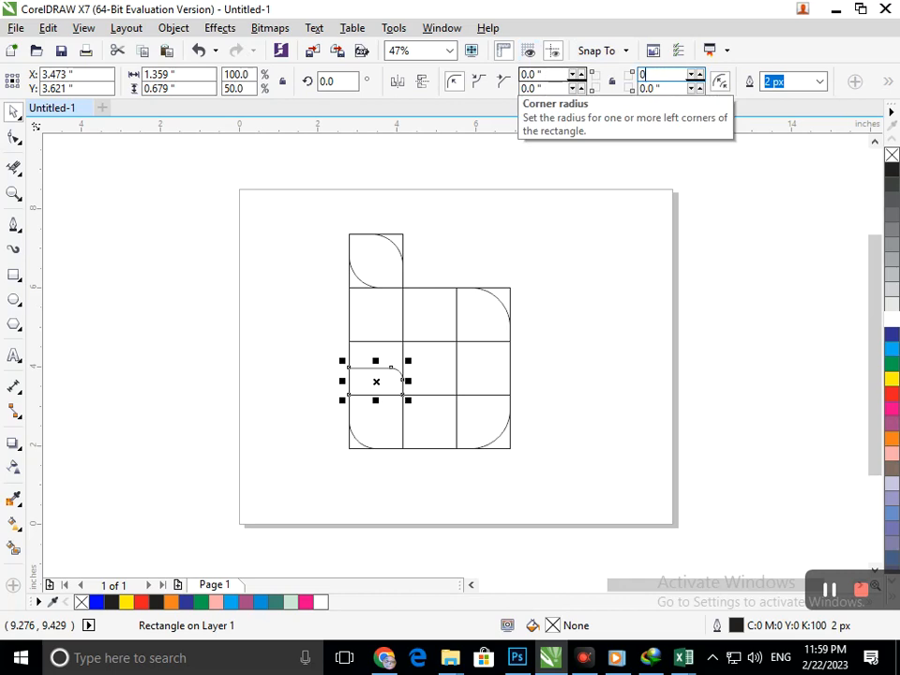
click(599, 424)
Step: Draw a rectangle of about 1.36 by 1.36 inches over the grid's centre square
drag(417, 375, 427, 409)
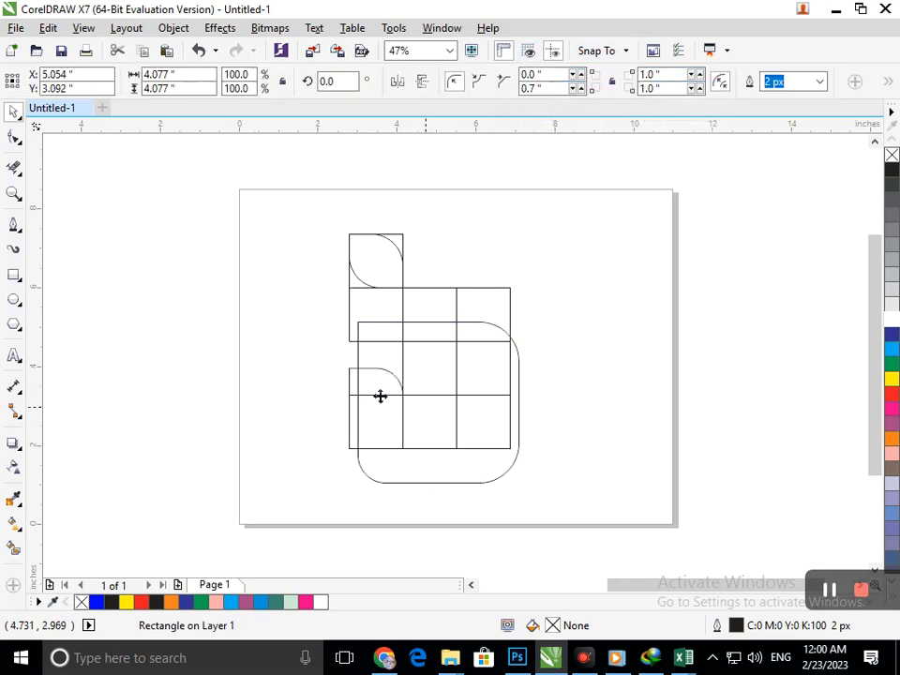
key(ctrl+z)
click(16, 276)
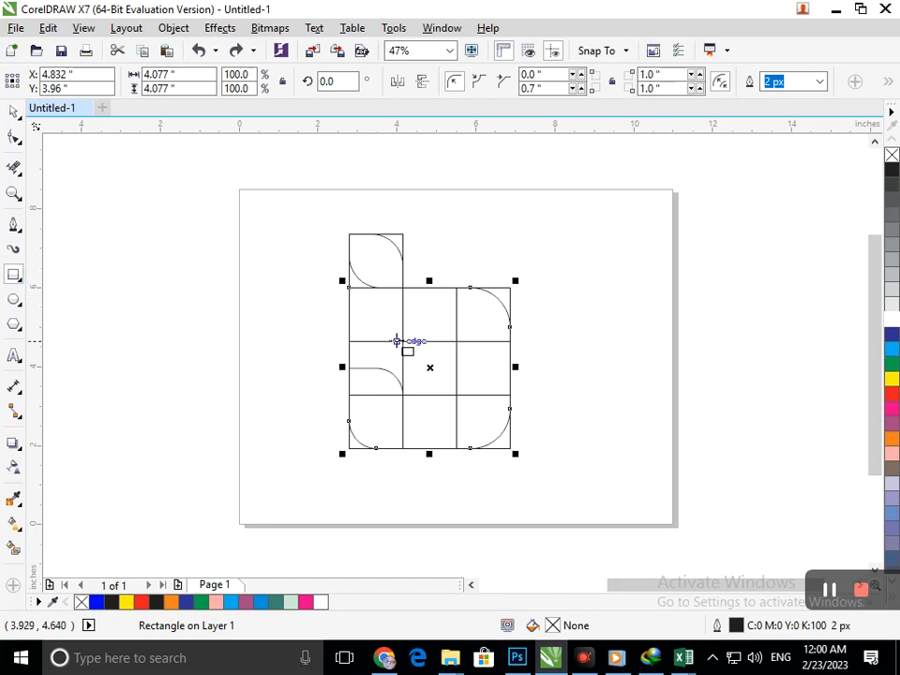
drag(404, 342, 457, 399)
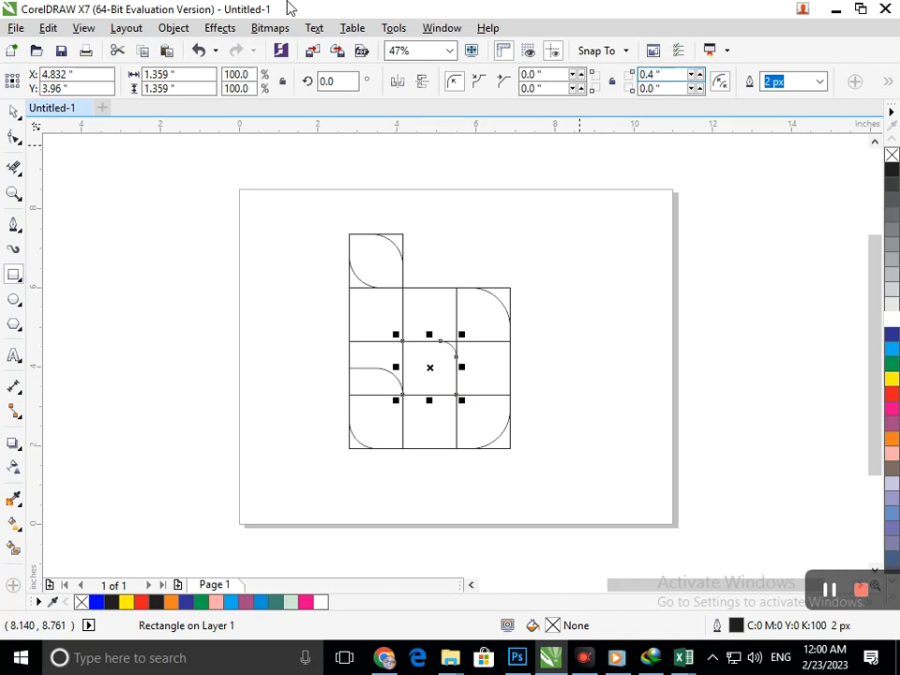
Step: Round the centre square's upper-right and lower-right corners with a 0.6-inch radius
drag(669, 74, 459, 48)
text(0.6)
key(Return)
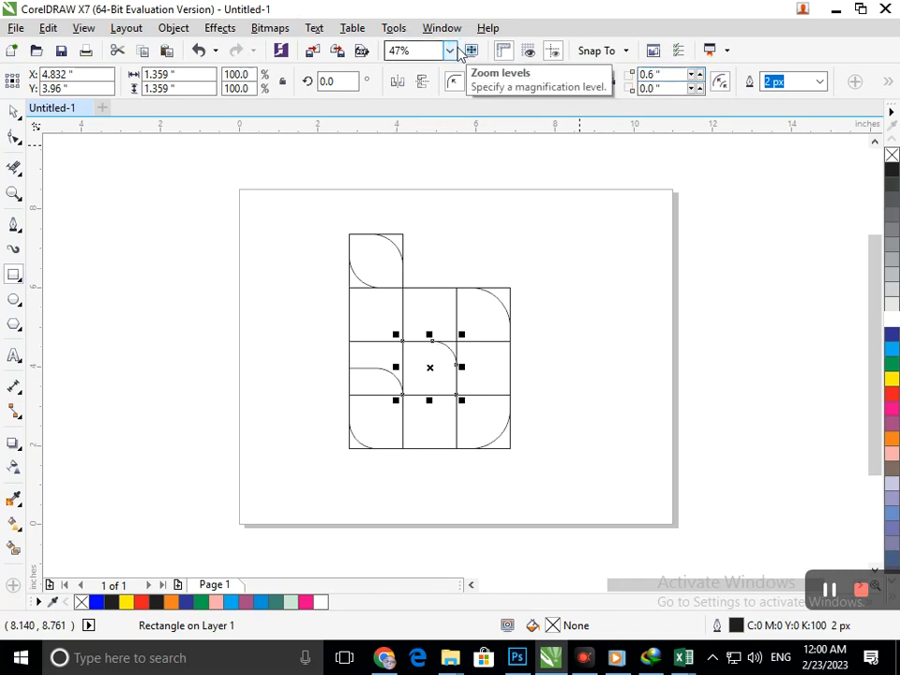
drag(667, 89, 449, 96)
text(0.)
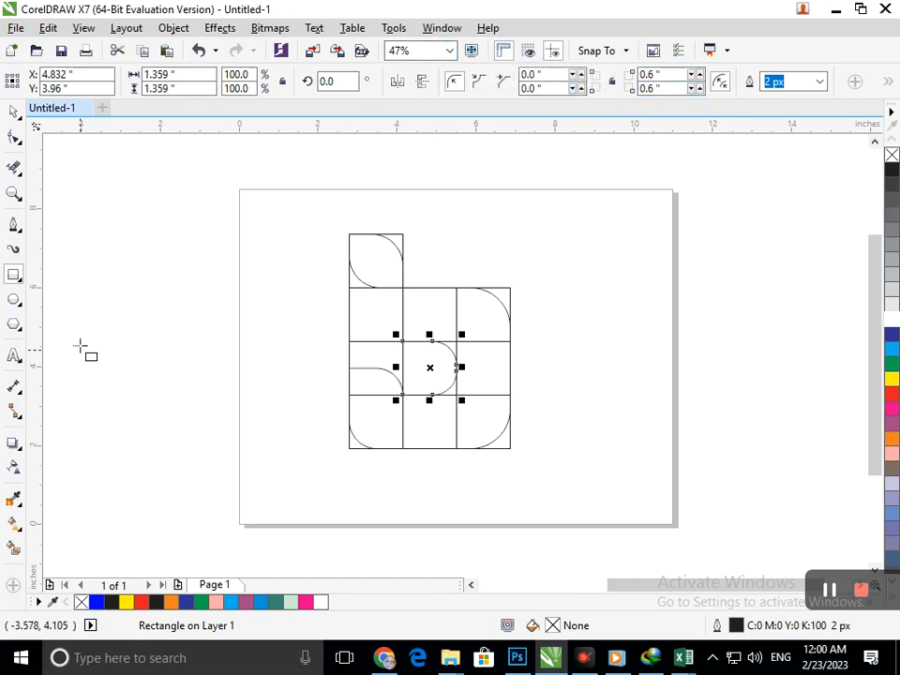
Step: Smart Fill the three cells of the grid's bottom row with blue #0000FF
click(14, 547)
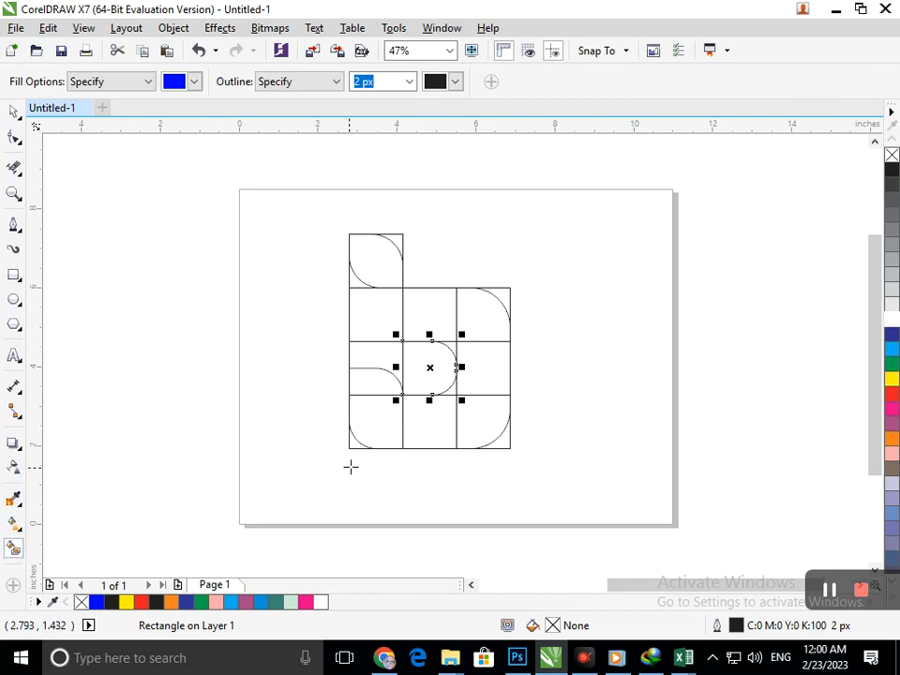
click(372, 420)
click(428, 420)
click(483, 417)
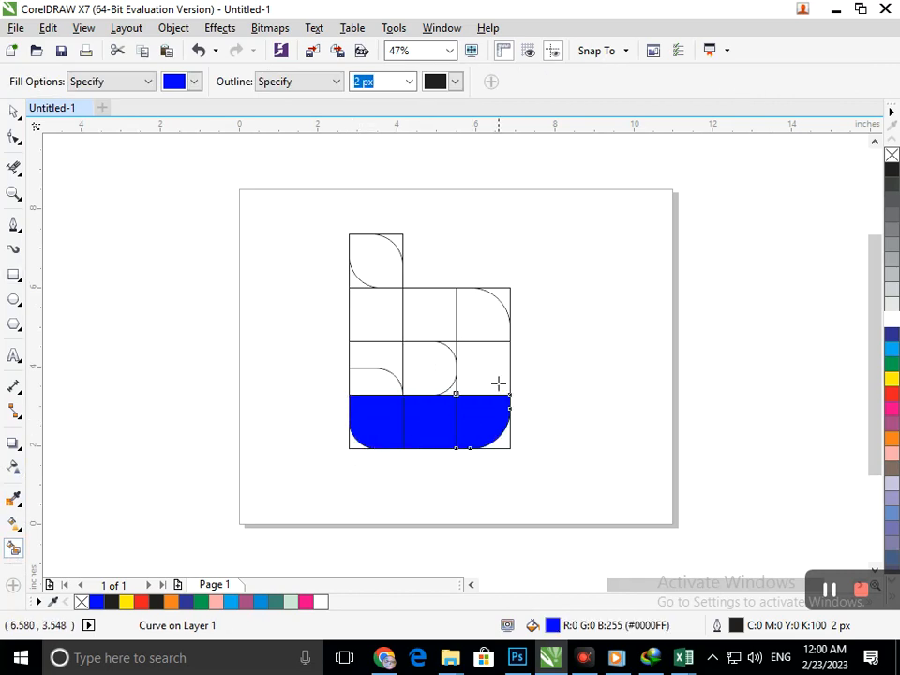
Step: Smart Fill the right column, centre square's right corners, upper row, leaf square and half-height rounded piece with blue #0000FF
click(494, 375)
click(456, 392)
click(455, 347)
click(448, 313)
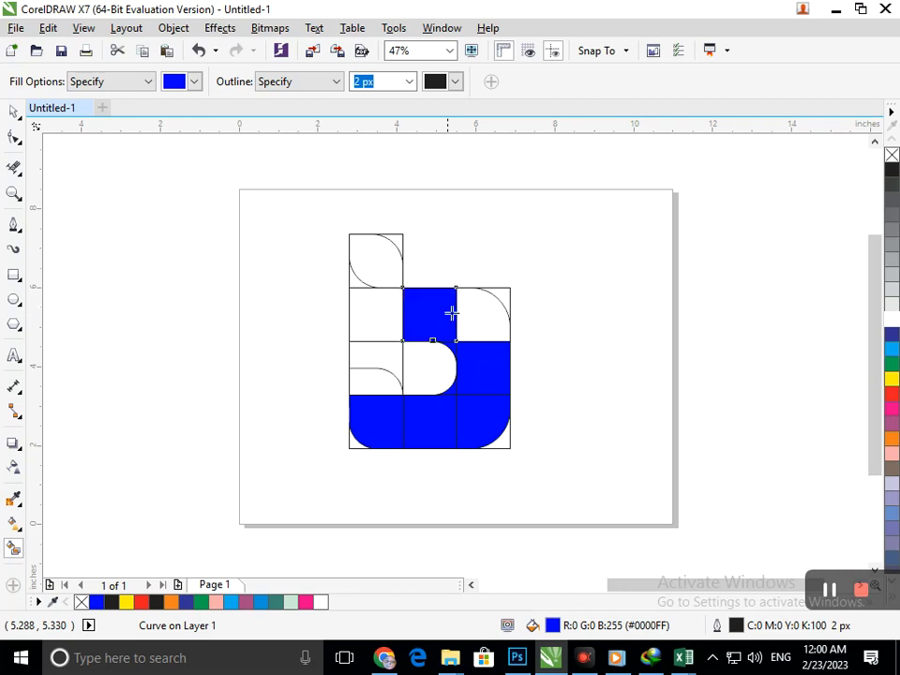
click(482, 312)
click(371, 313)
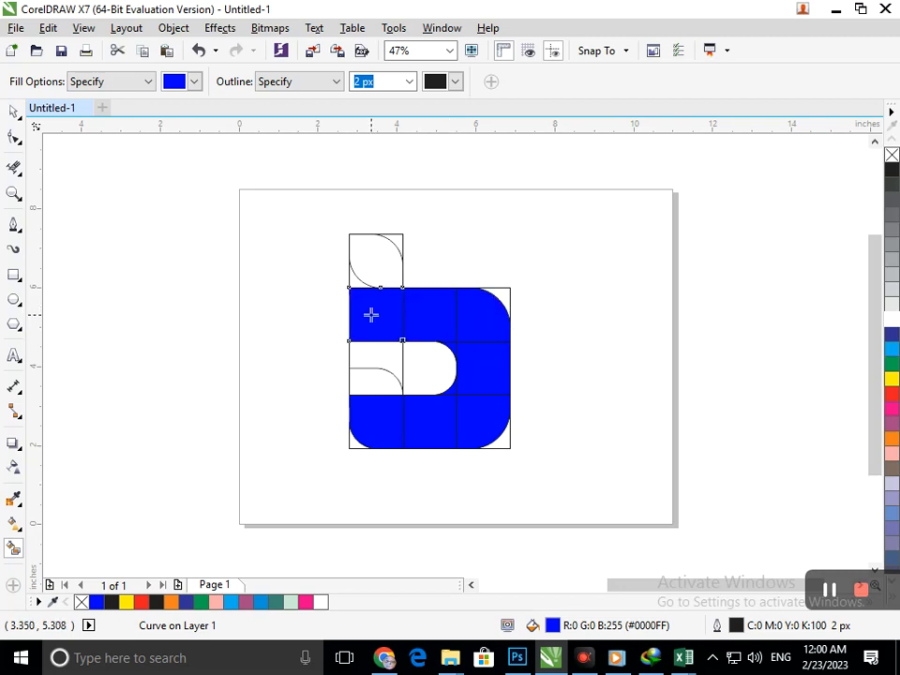
click(374, 268)
click(379, 385)
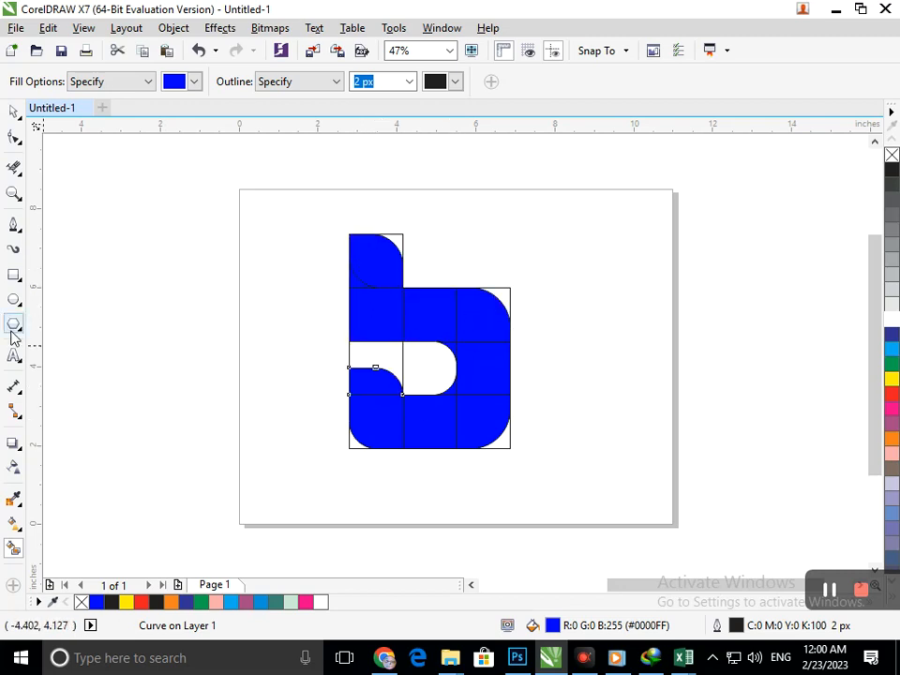
Step: Select all the logo shapes and set up an object search for Uniform Color fills
click(12, 110)
mouse_move(89, 194)
mouse_down()
mouse_move(279, 259)
mouse_move(767, 569)
mouse_up()
click(48, 27)
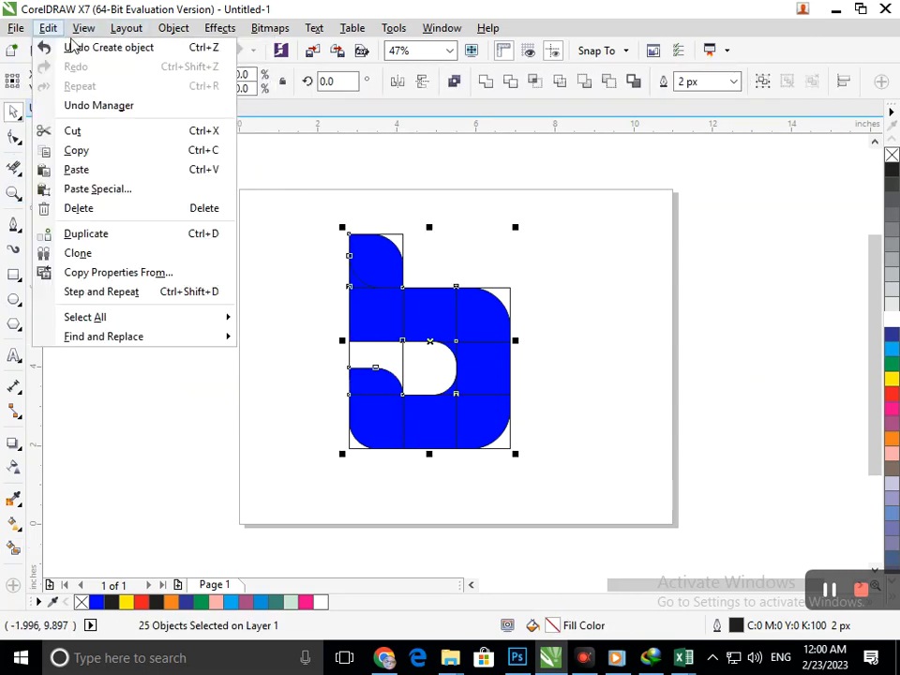
mouse_move(197, 340)
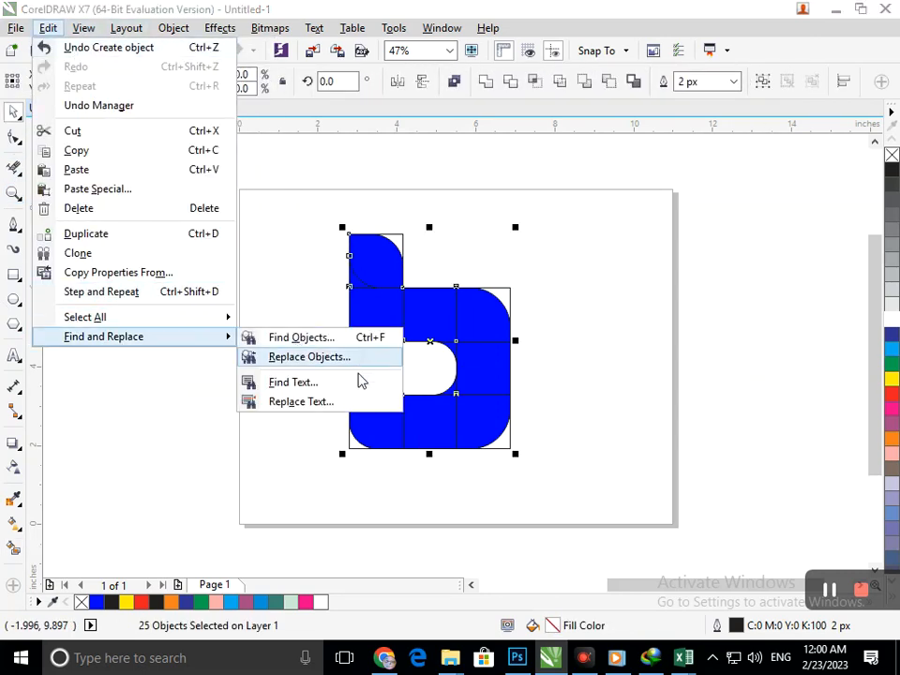
click(342, 342)
click(510, 483)
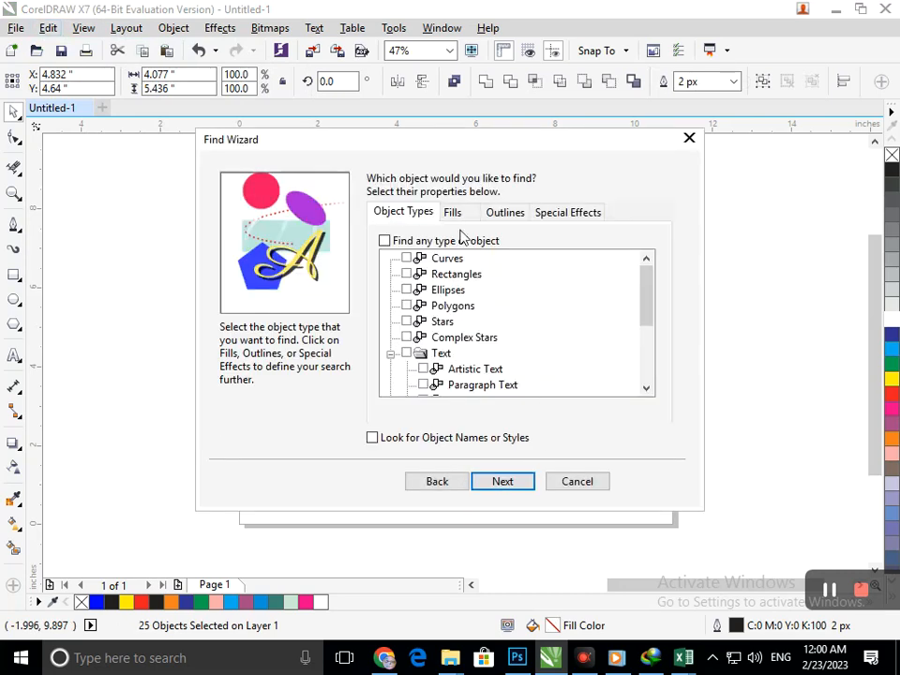
drag(409, 155, 767, 80)
click(808, 137)
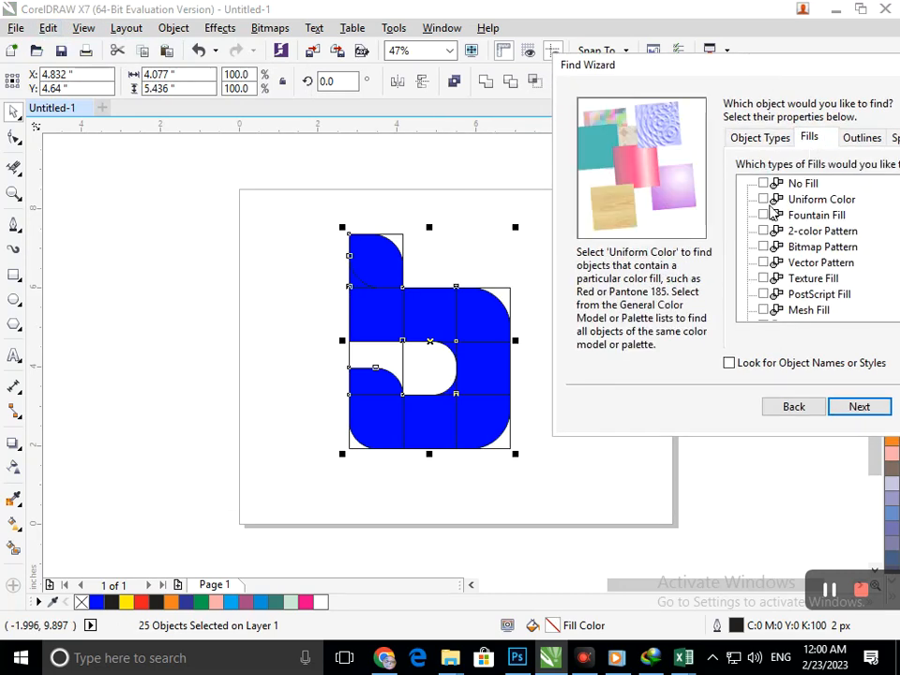
click(850, 411)
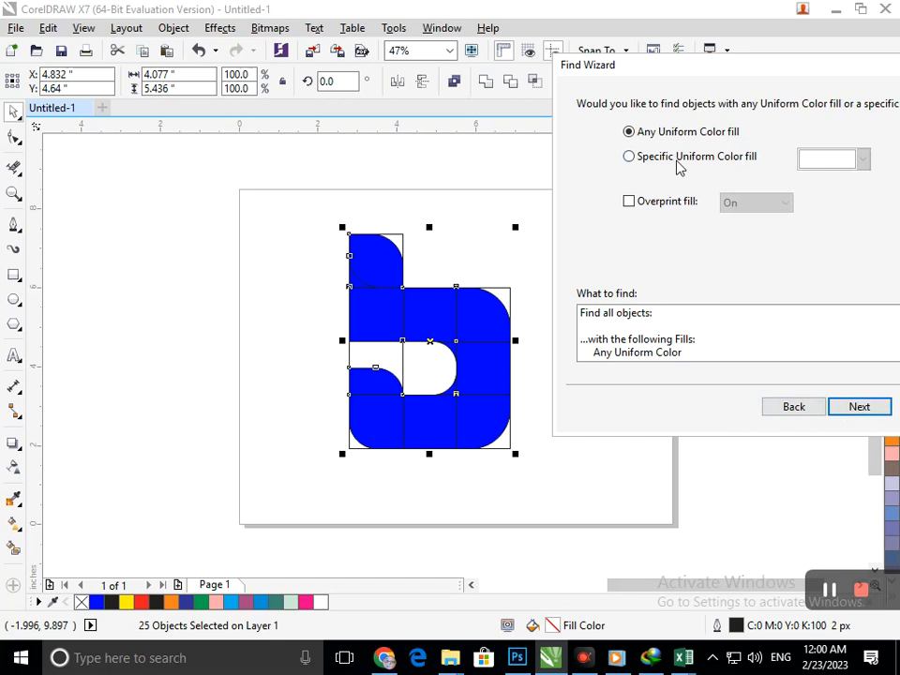
Step: Limit the search to the specific blue sampled from the logo and find all matching objects
click(677, 157)
click(834, 161)
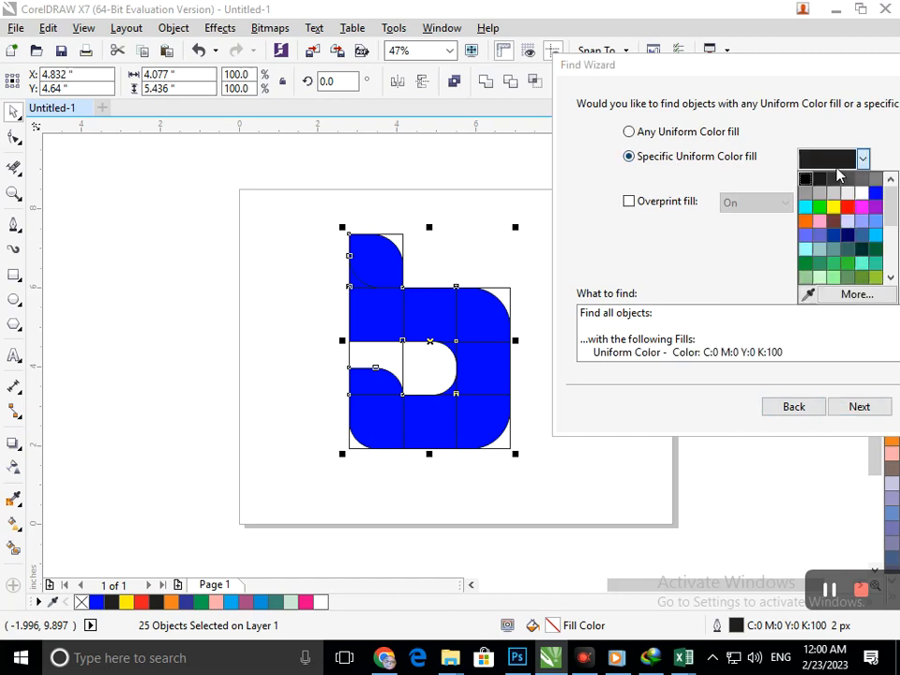
click(807, 295)
click(453, 294)
click(834, 414)
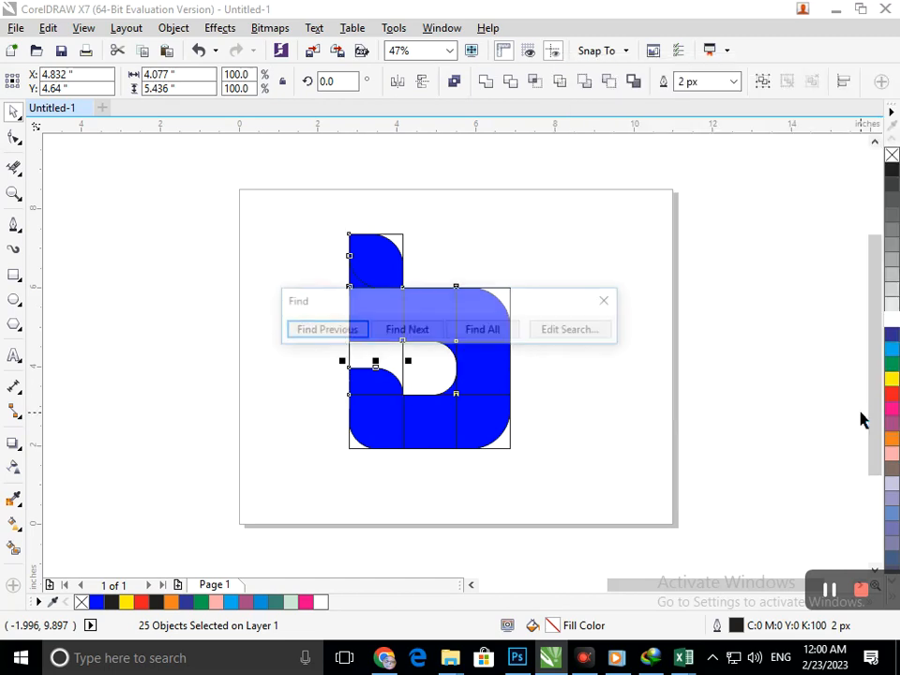
click(500, 341)
click(609, 299)
Step: Move the blue pieces clear of the grid and delete the leftover construction outlines
drag(488, 356, 721, 325)
click(448, 316)
drag(447, 316, 594, 516)
key(Delete)
Step: Select all the blue pieces and move them back onto the middle of the page
drag(749, 492, 549, 188)
drag(634, 283, 451, 324)
click(670, 411)
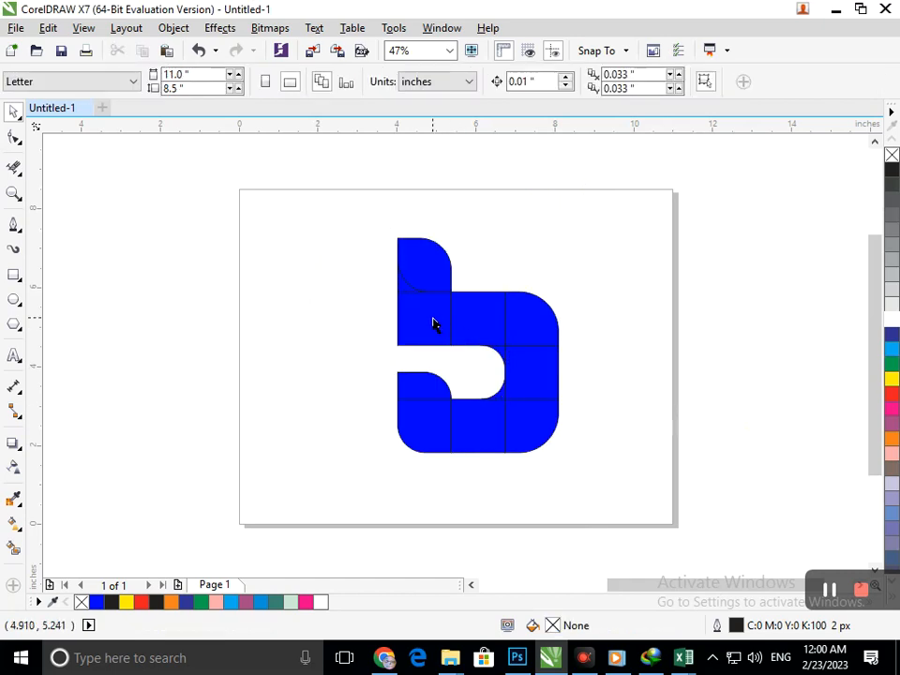
Step: Weld the pieces of the logo's upper row, right column and bottom row into one body
click(431, 329)
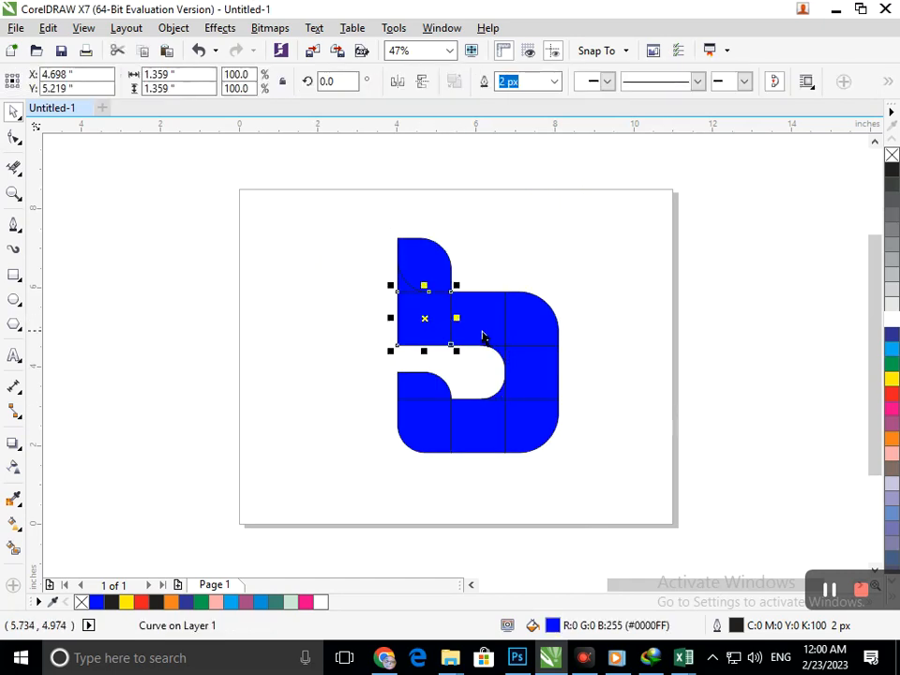
shift+click(489, 326)
shift+click(536, 336)
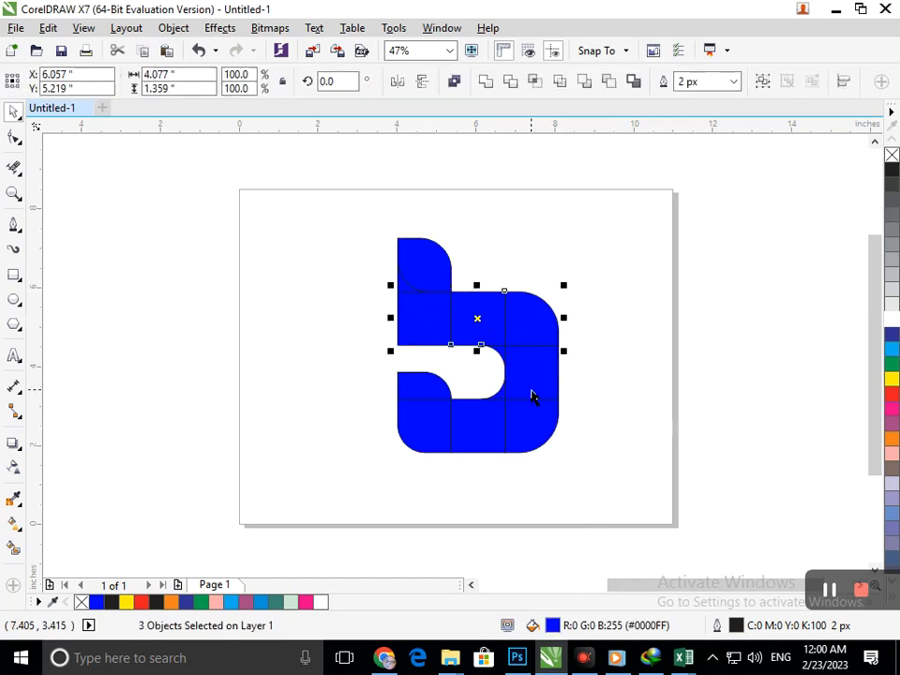
shift+click(544, 382)
shift+click(539, 429)
shift+click(491, 427)
shift+click(422, 436)
click(509, 82)
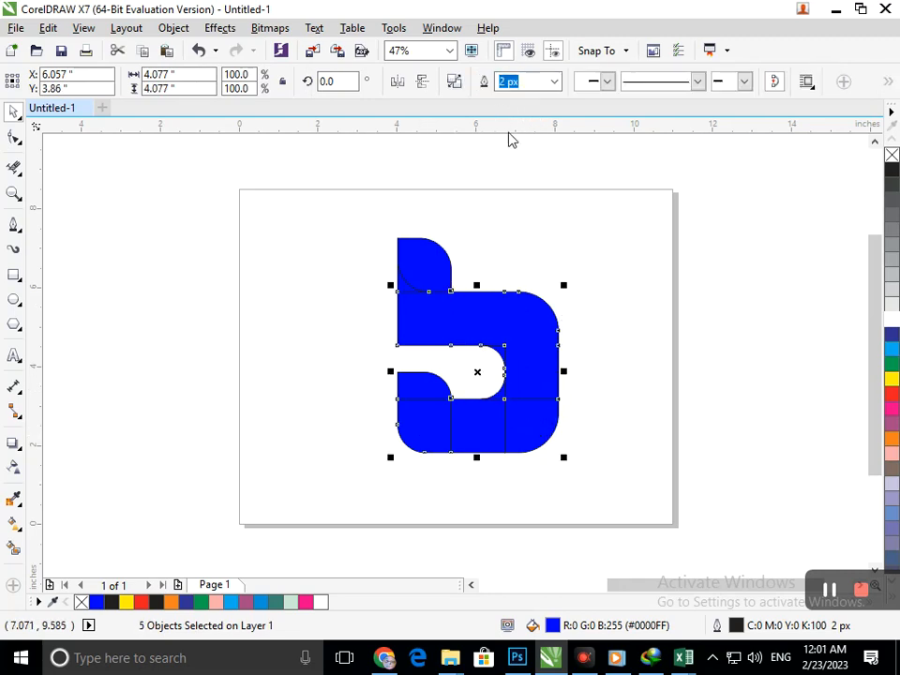
click(619, 292)
drag(542, 383, 555, 325)
key(ctrl+z)
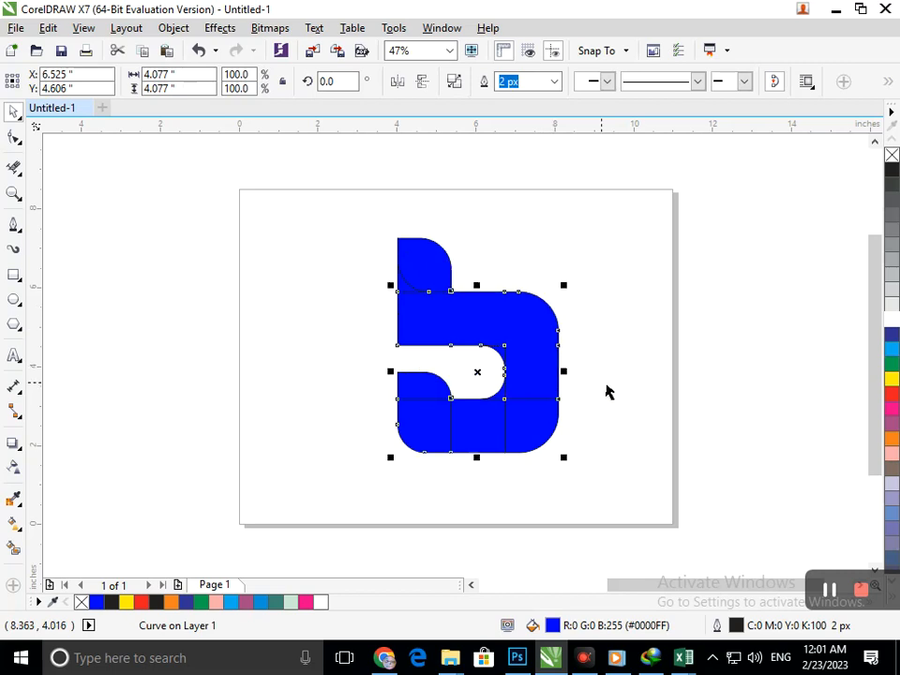
Step: Weld the lower-right cell and the small leftover pieces around the centre opening into the body
shift+click(551, 422)
click(492, 85)
click(656, 332)
click(504, 396)
shift+click(531, 405)
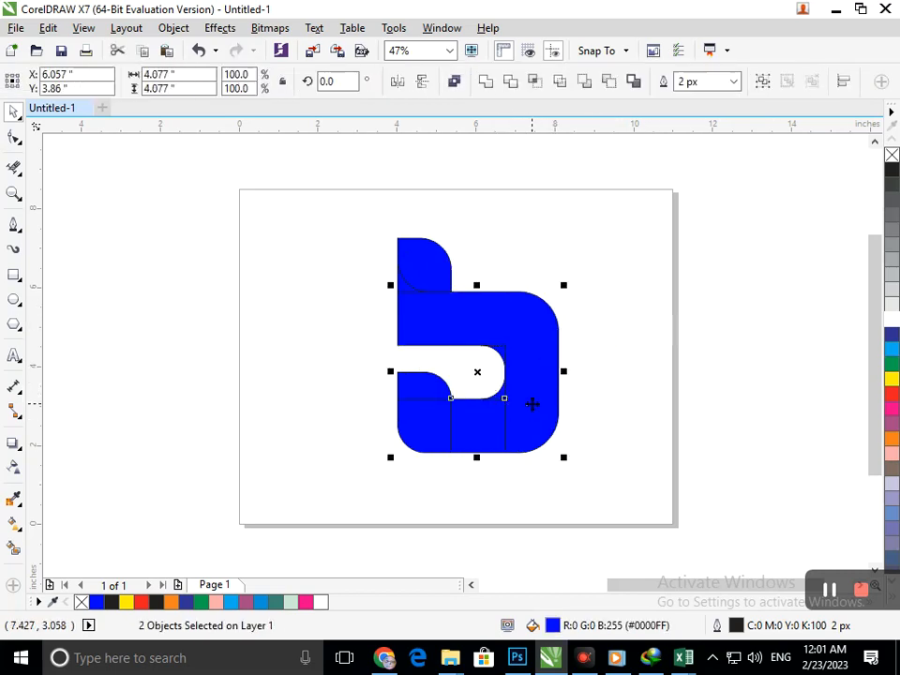
click(486, 82)
click(638, 308)
click(482, 349)
shift+click(538, 334)
click(483, 85)
click(607, 295)
Step: Weld the small corner piece beneath the upper leaf to the body
drag(405, 293, 404, 329)
key(ctrl+z)
shift+click(420, 330)
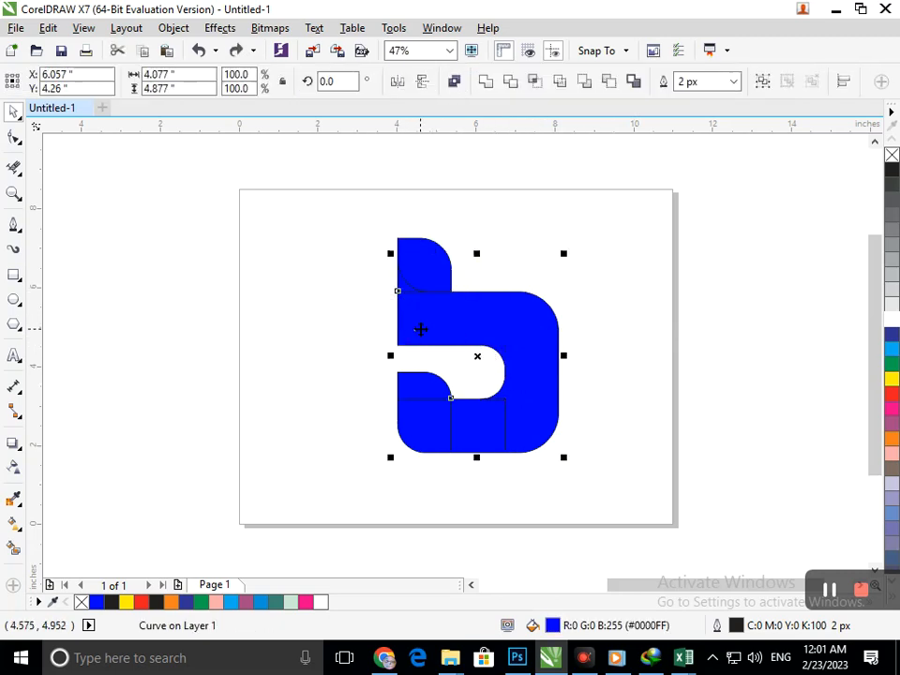
click(484, 81)
click(624, 278)
Step: Weld the remaining separate pieces of the bottom row to the body
click(442, 428)
mouse_move(467, 442)
mouse_down()
mouse_move(362, 450)
mouse_move(378, 456)
mouse_move(452, 438)
mouse_up()
key(ctrl+z)
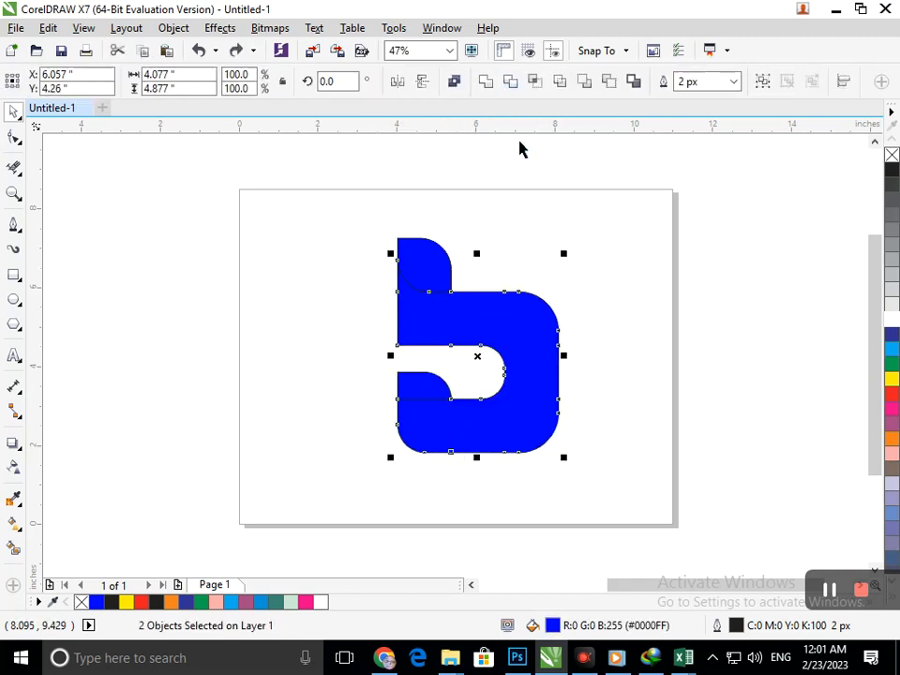
click(487, 82)
click(645, 297)
Step: Try moving the lower rounded piece and the upper leaf away from the body, undoing each move
drag(425, 385, 362, 378)
key(ctrl+z)
drag(421, 286, 497, 213)
key(ctrl+z)
Step: Select the whole logo and move it about 0.77 inches to the left on the page
click(337, 238)
drag(311, 161, 650, 513)
drag(426, 255, 452, 237)
click(383, 232)
key(ctrl+z)
drag(442, 348, 525, 352)
key(ctrl+z)
Step: Apply a horizontal linear fountain fill across the body, from its left edge to its right edge
click(21, 505)
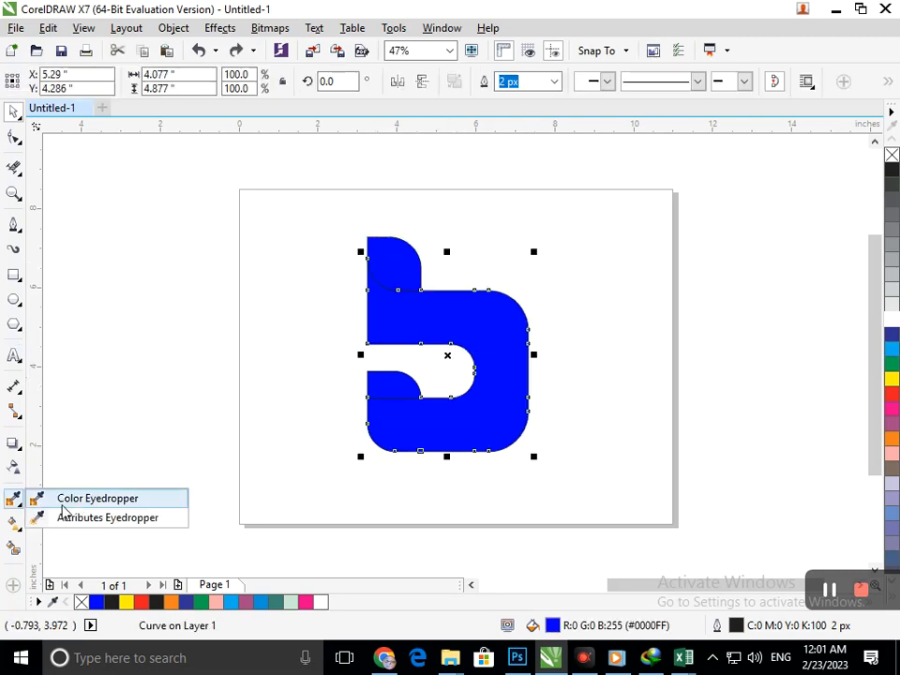
click(89, 498)
click(21, 532)
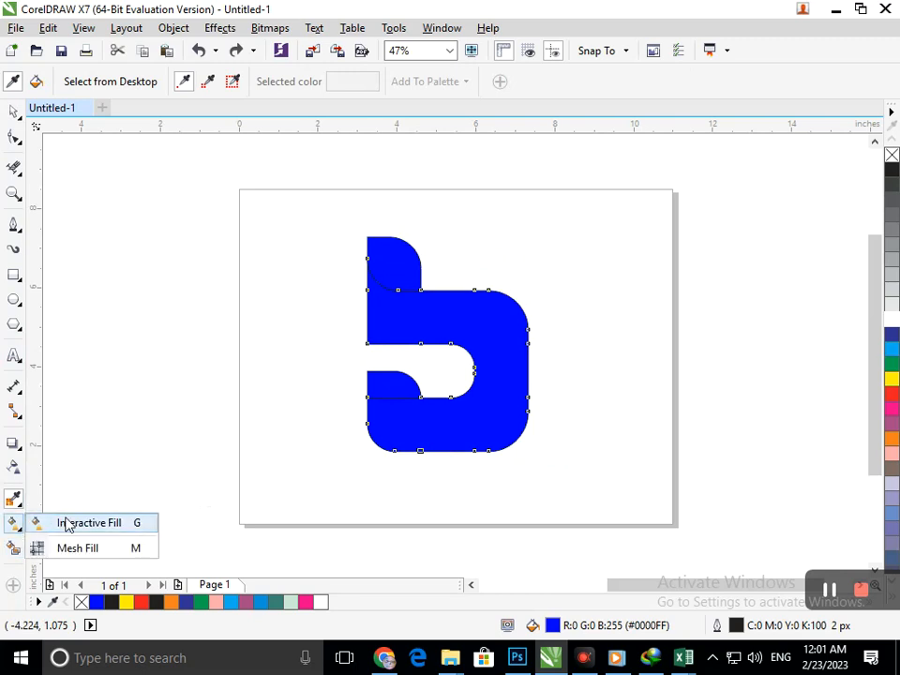
click(68, 522)
drag(366, 344, 527, 343)
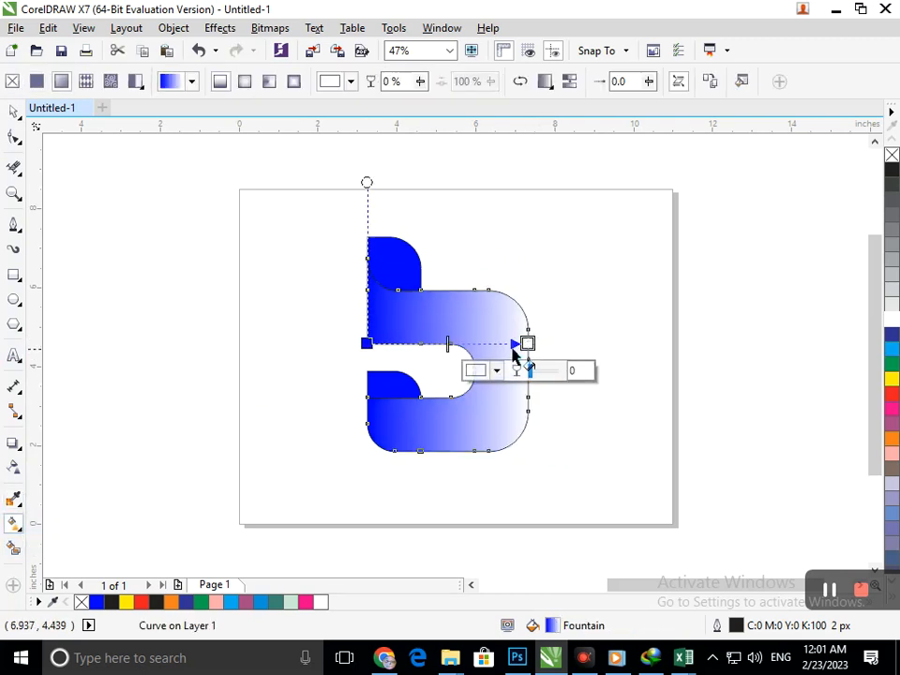
Step: Set the end colour of the body's fountain fill to green #329608
click(477, 370)
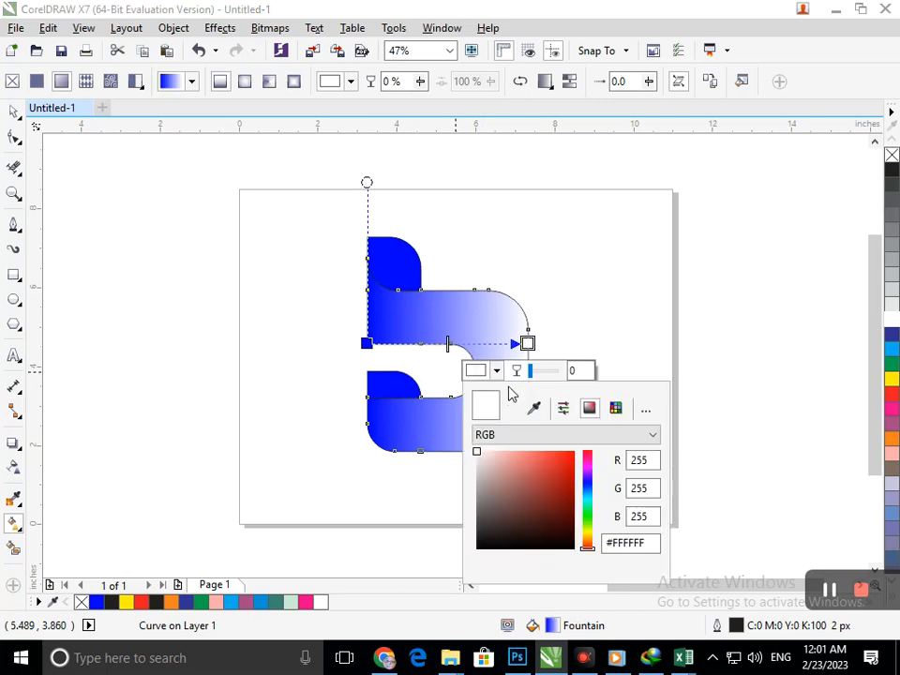
click(572, 453)
click(559, 491)
click(587, 520)
drag(559, 507, 580, 483)
click(568, 490)
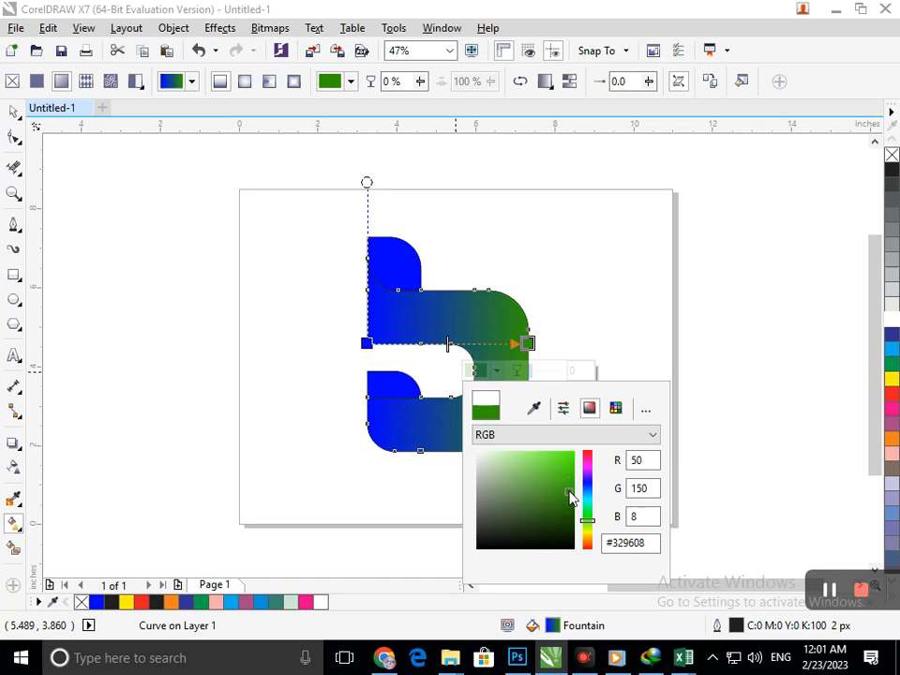
click(13, 112)
click(56, 258)
Step: Copy the body's fountain fill onto the upper leaf and the lower rounded piece
drag(391, 263, 441, 260)
key(ctrl+z)
drag(401, 386, 378, 371)
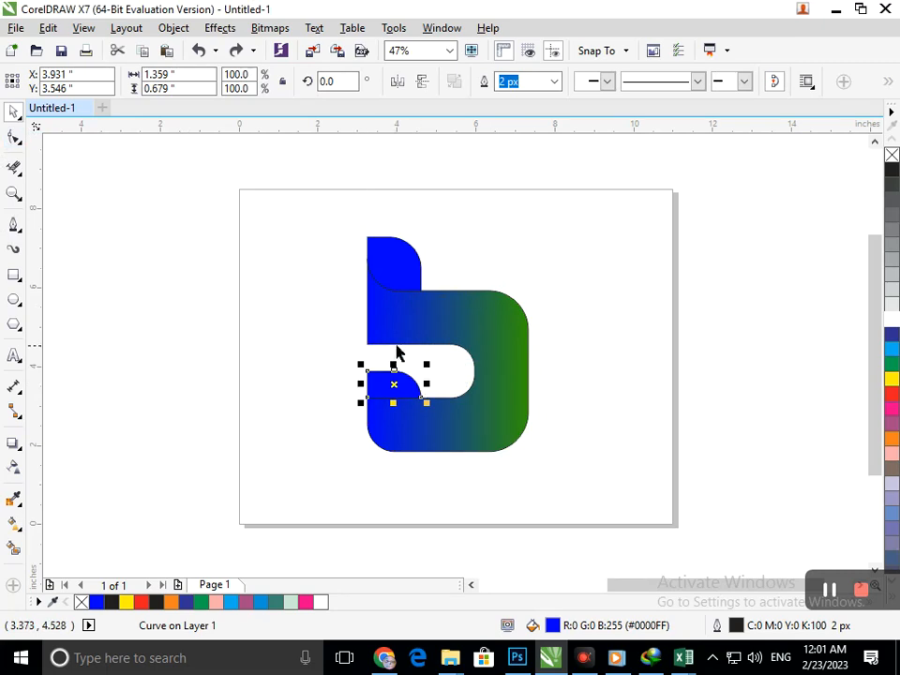
shift+click(404, 306)
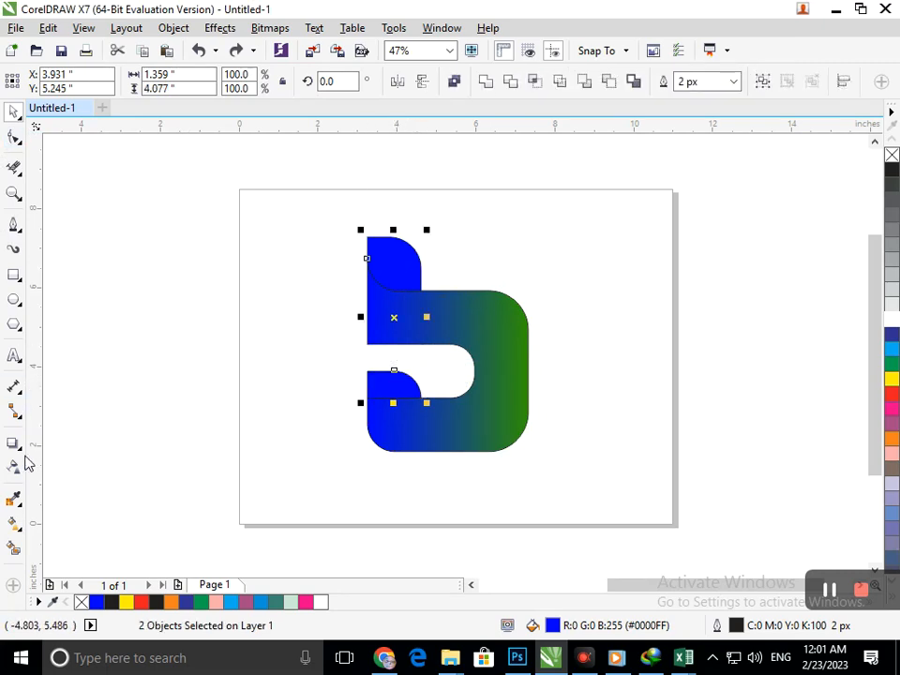
click(21, 505)
click(57, 417)
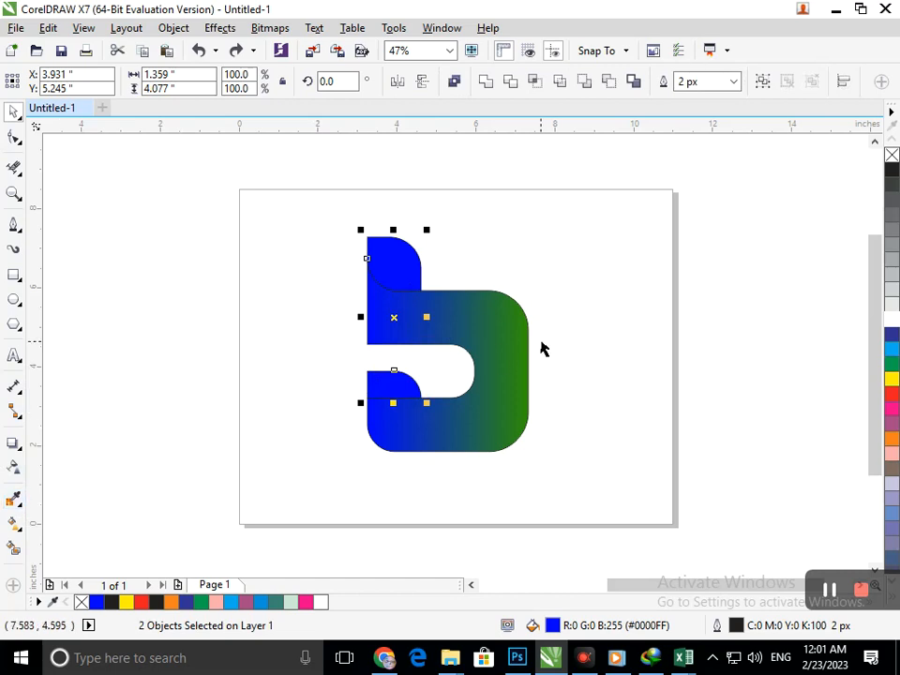
click(48, 27)
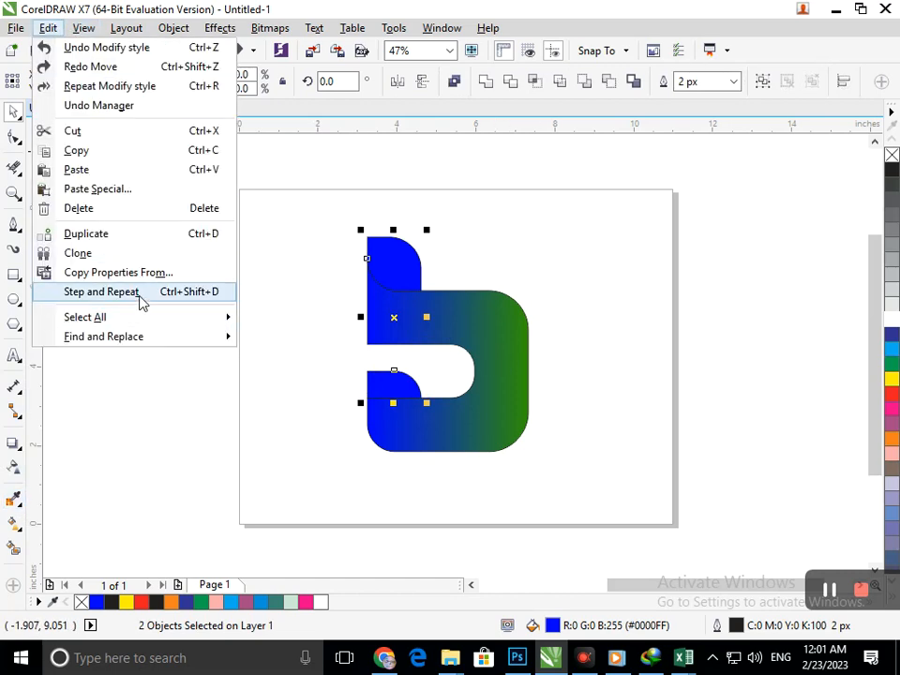
click(347, 370)
click(472, 366)
click(494, 382)
click(564, 350)
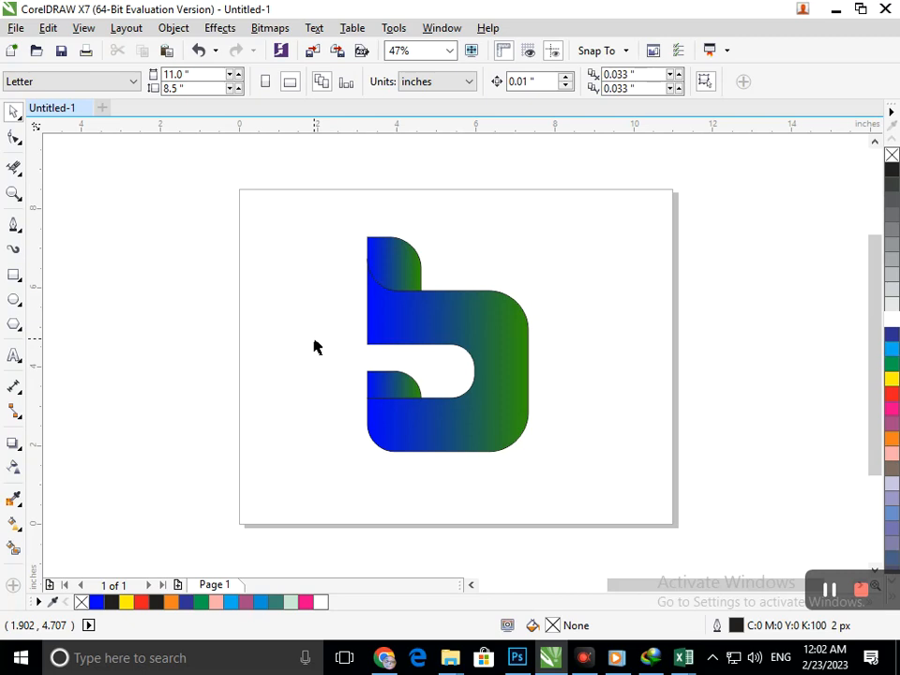
Step: Select the entire logo and set its outline width to None
drag(292, 202, 562, 433)
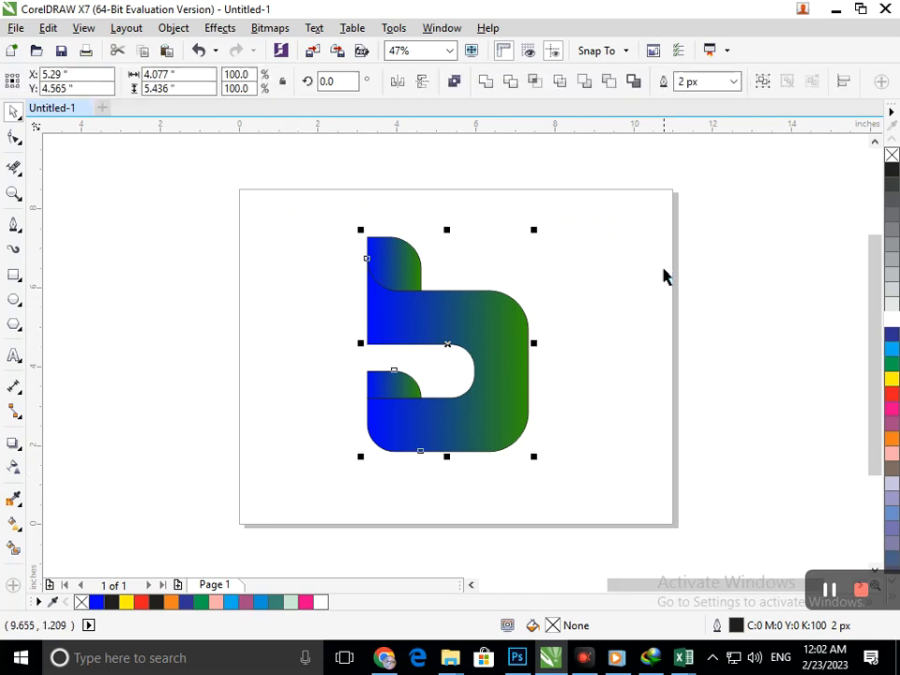
click(735, 83)
click(707, 97)
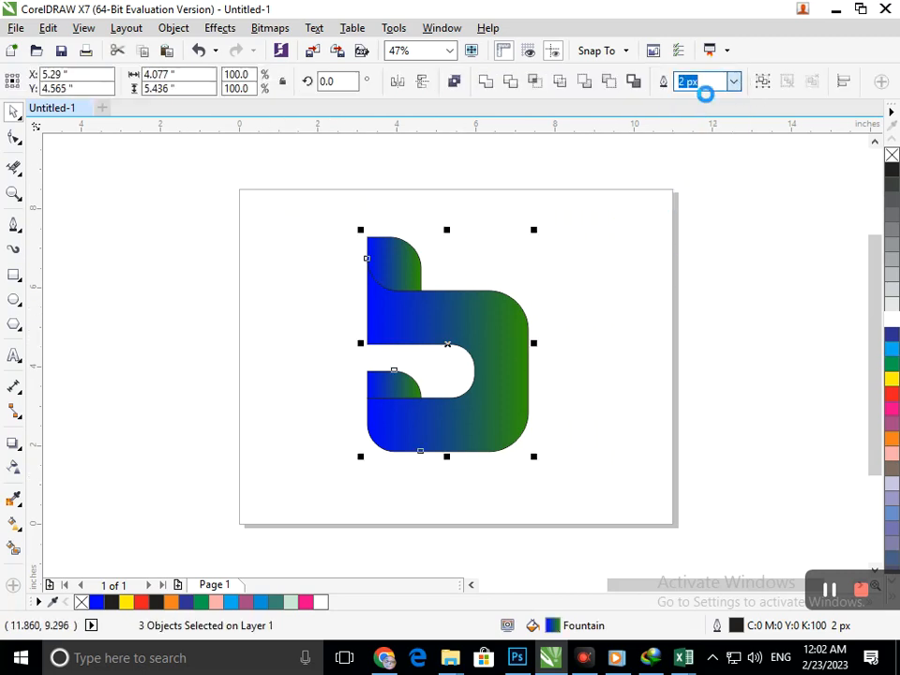
click(619, 409)
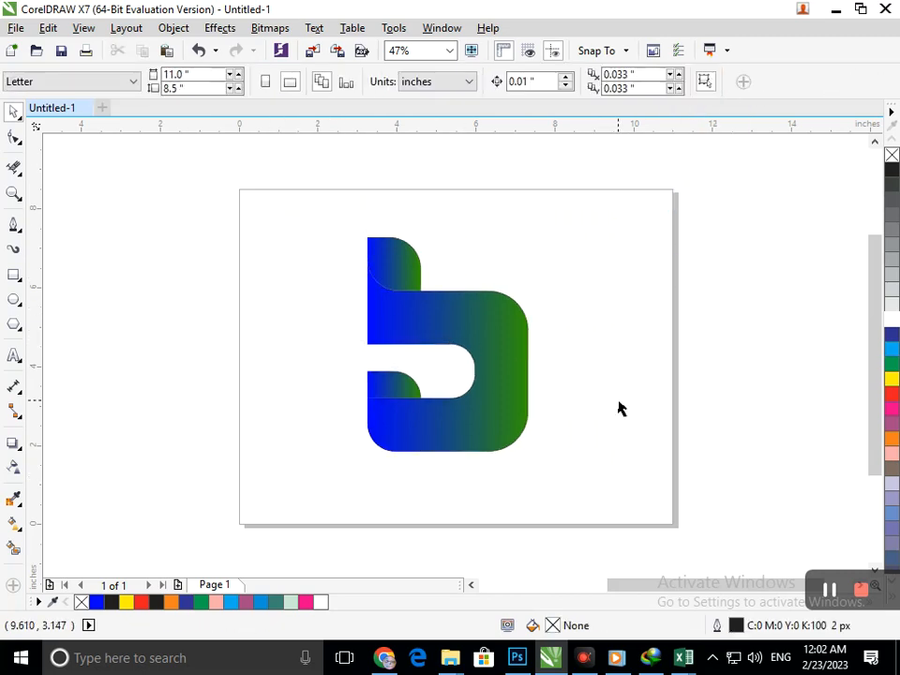
Step: Nudge the lower rounded piece and the upper leaf down 0.01 inch each to close their seams with the body
click(395, 378)
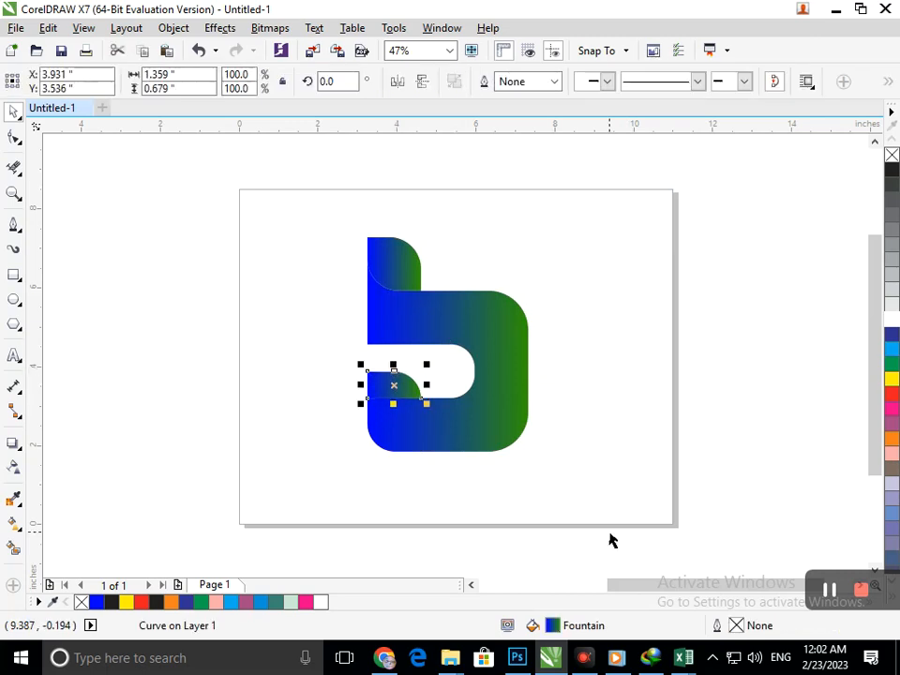
click(674, 356)
key(F2)
drag(318, 208, 488, 348)
click(448, 350)
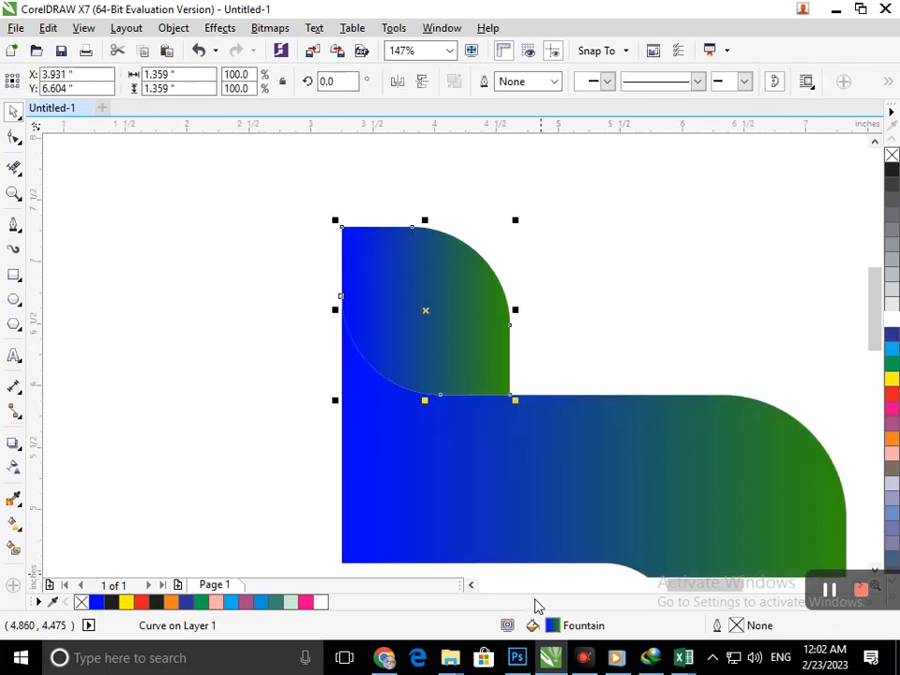
key(Down)
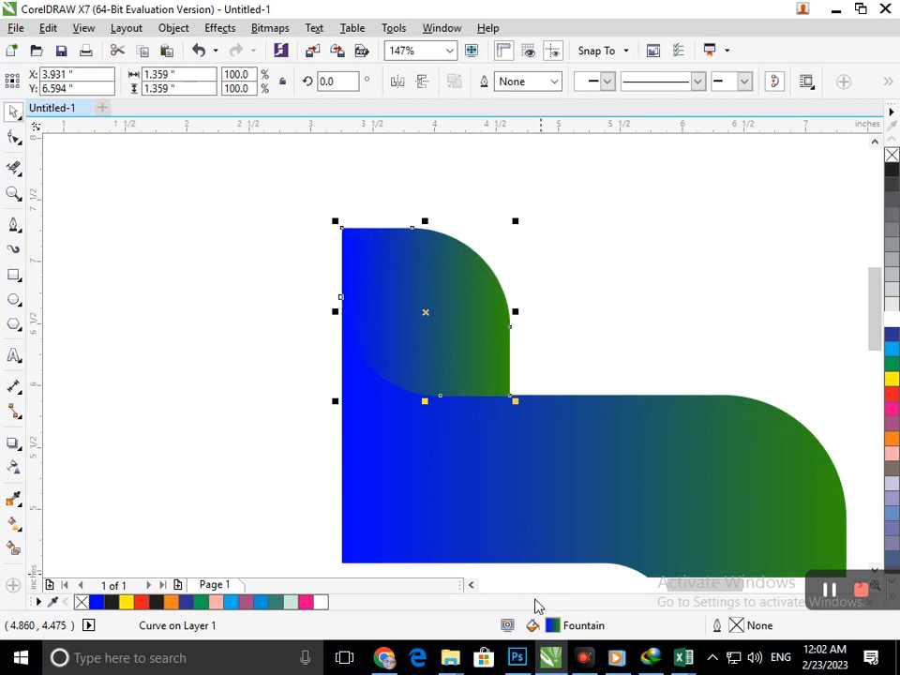
click(609, 320)
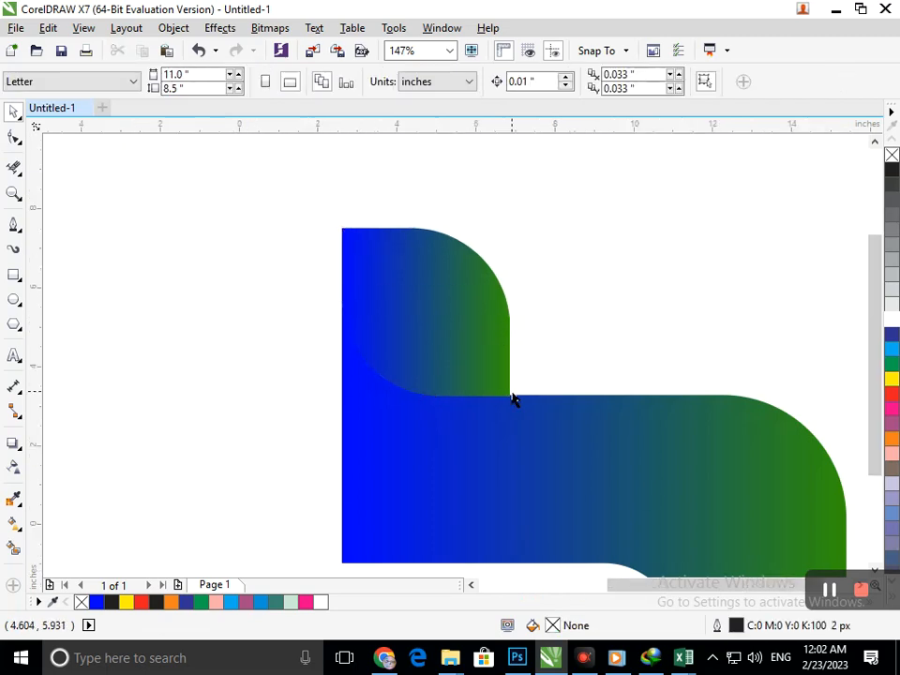
key(F3)
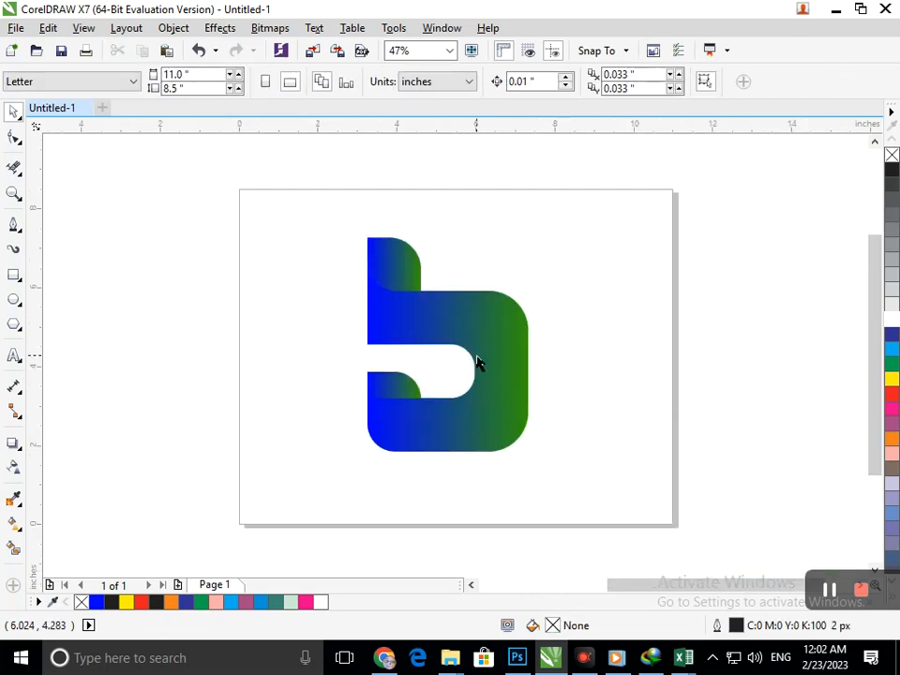